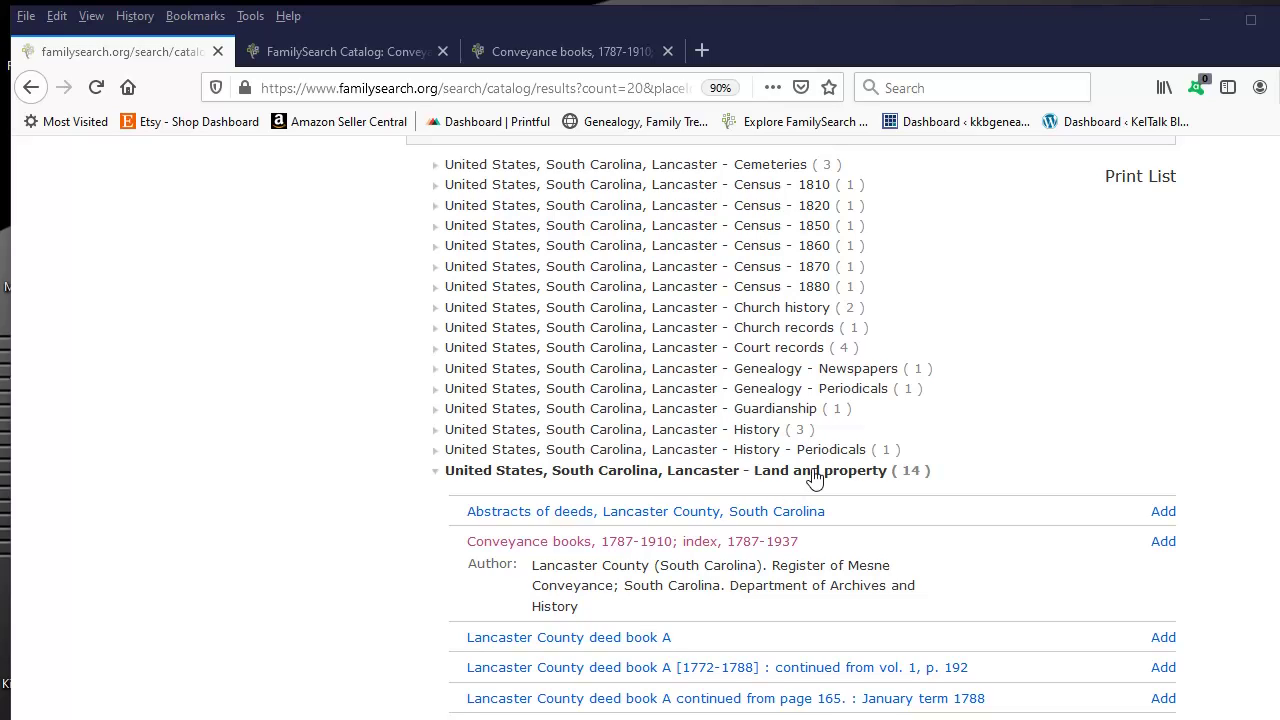
Move between the catalog record, search results and viewer tabs, ending on film 008196362's gallery.
scroll(812, 478, "up", 3)
scroll(578, 348, "up", 5)
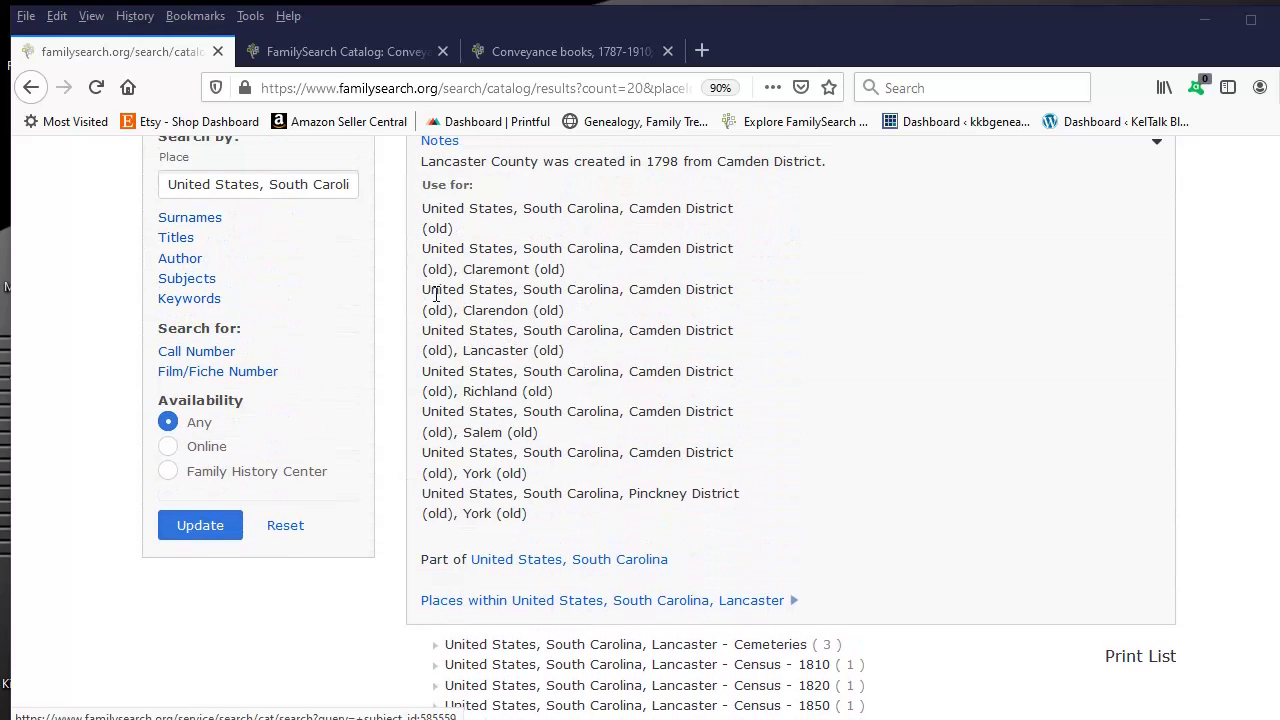
scroll(530, 360, "down", 3)
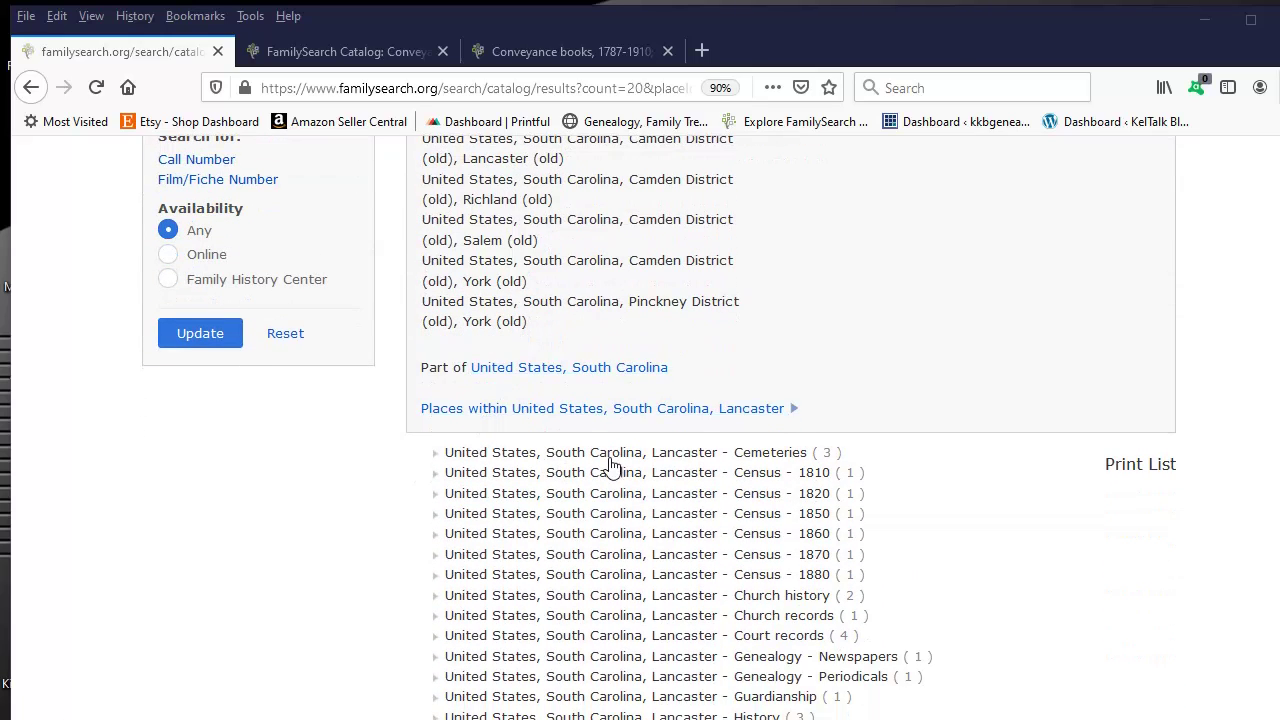
scroll(722, 462, "down", 3)
scroll(722, 462, "down", 6)
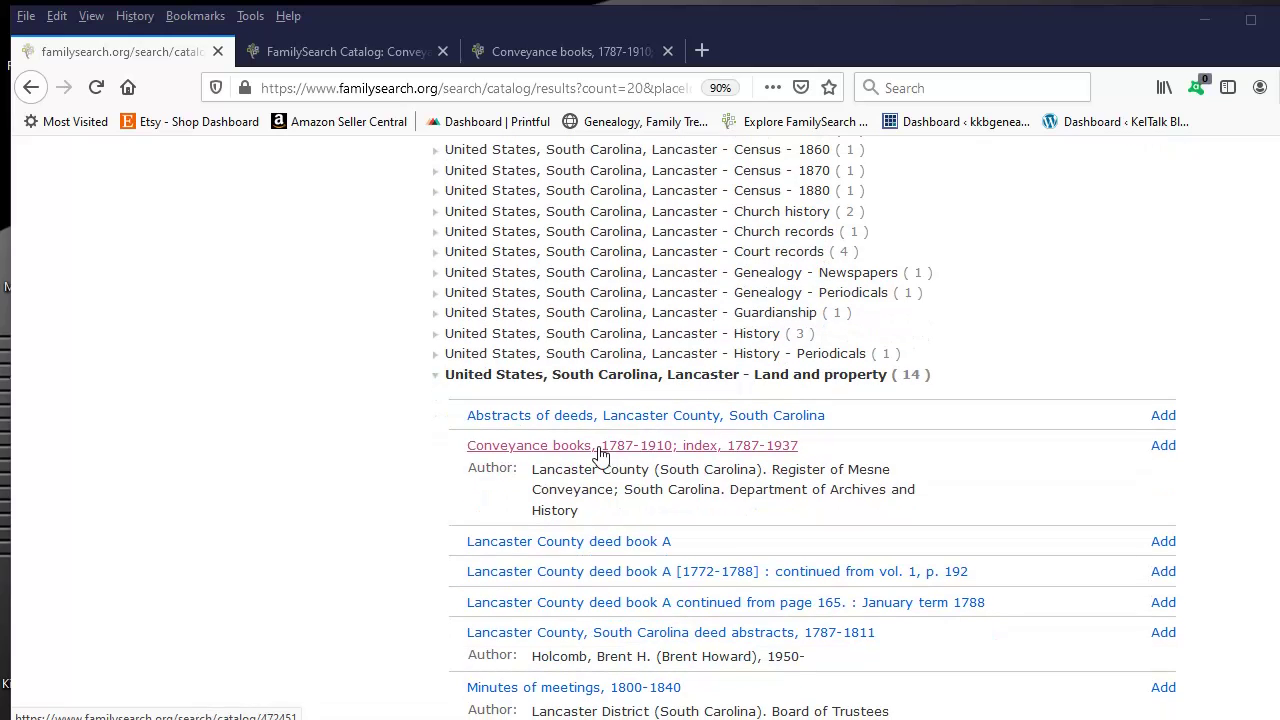
left_click(400, 58)
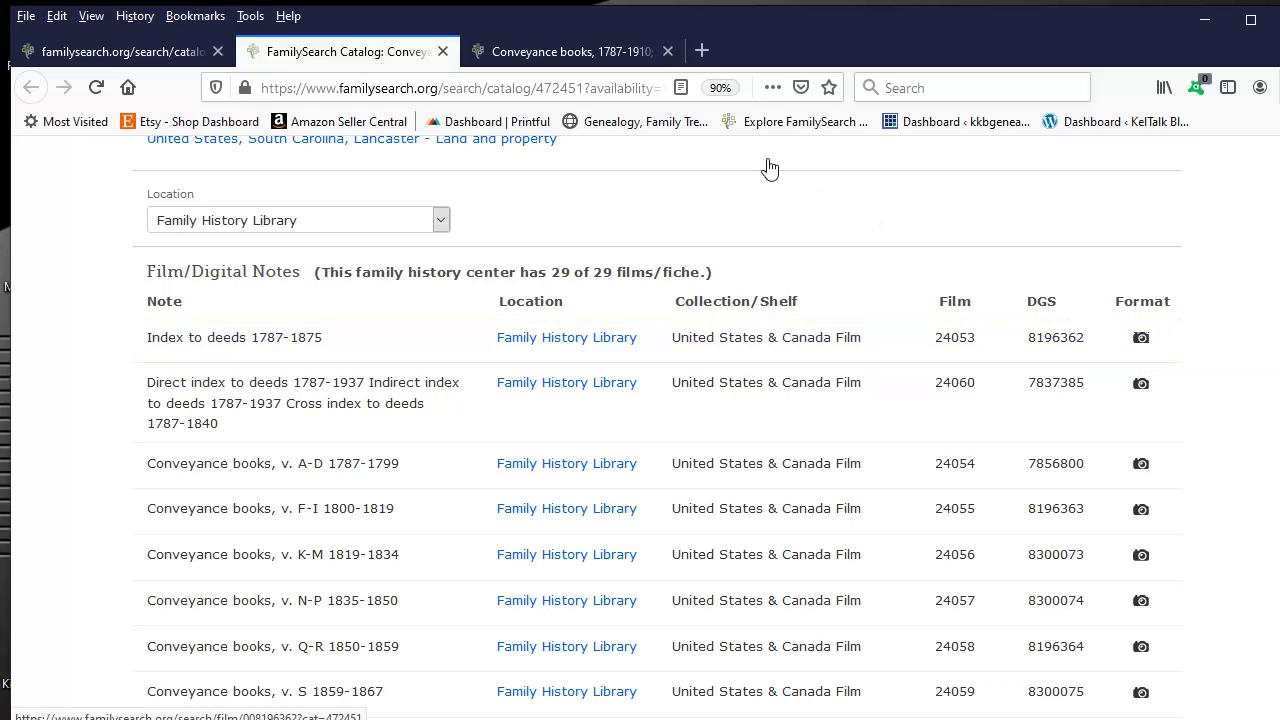
left_click(586, 51)
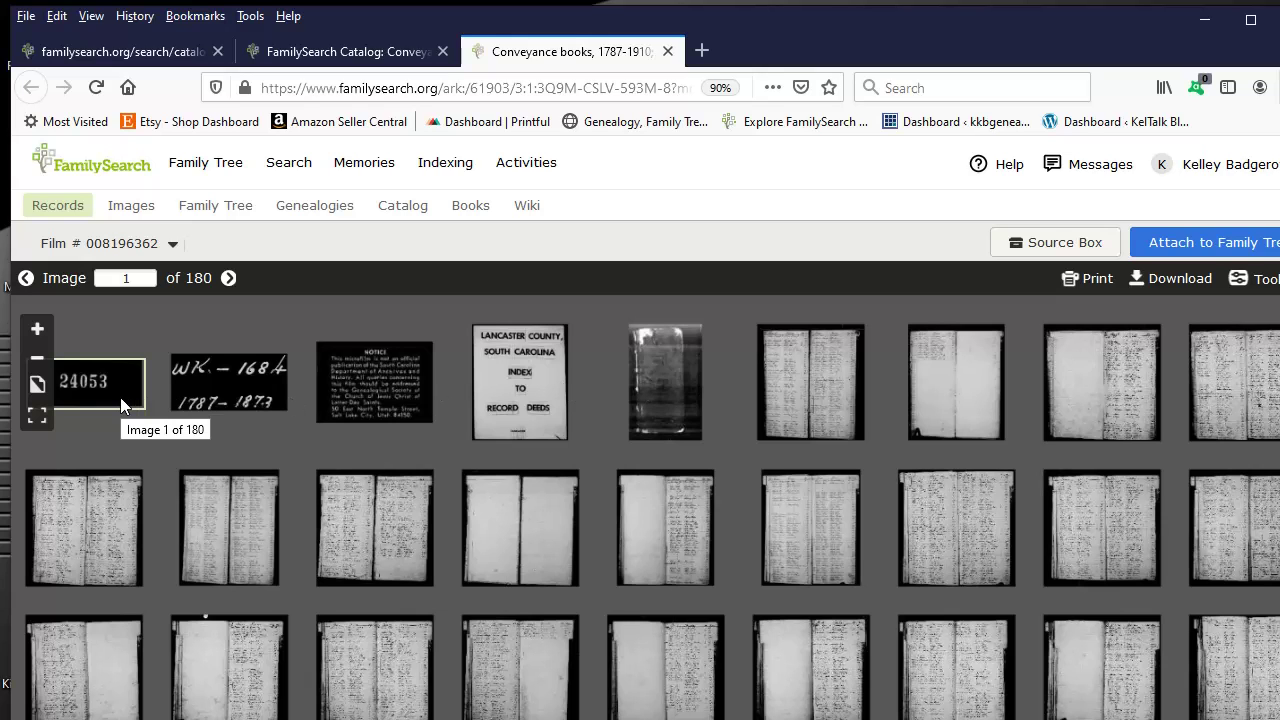
left_click(335, 60)
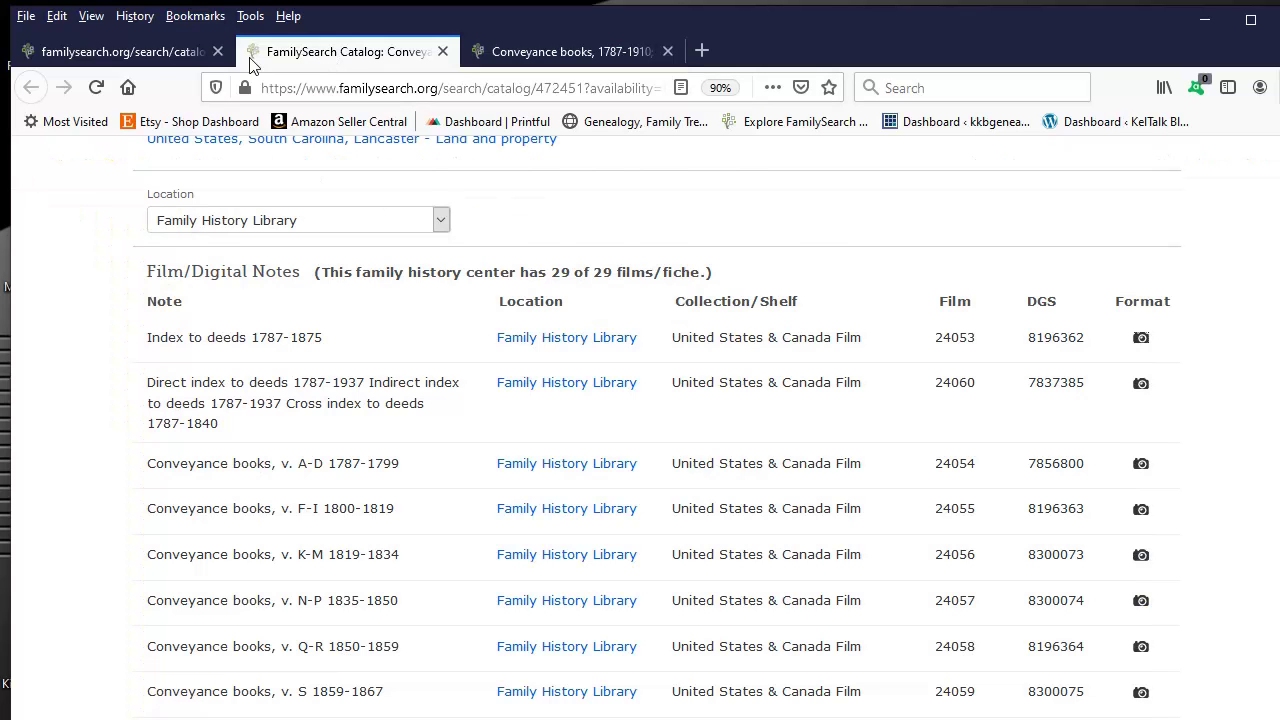
left_click(134, 55)
left_click(578, 55)
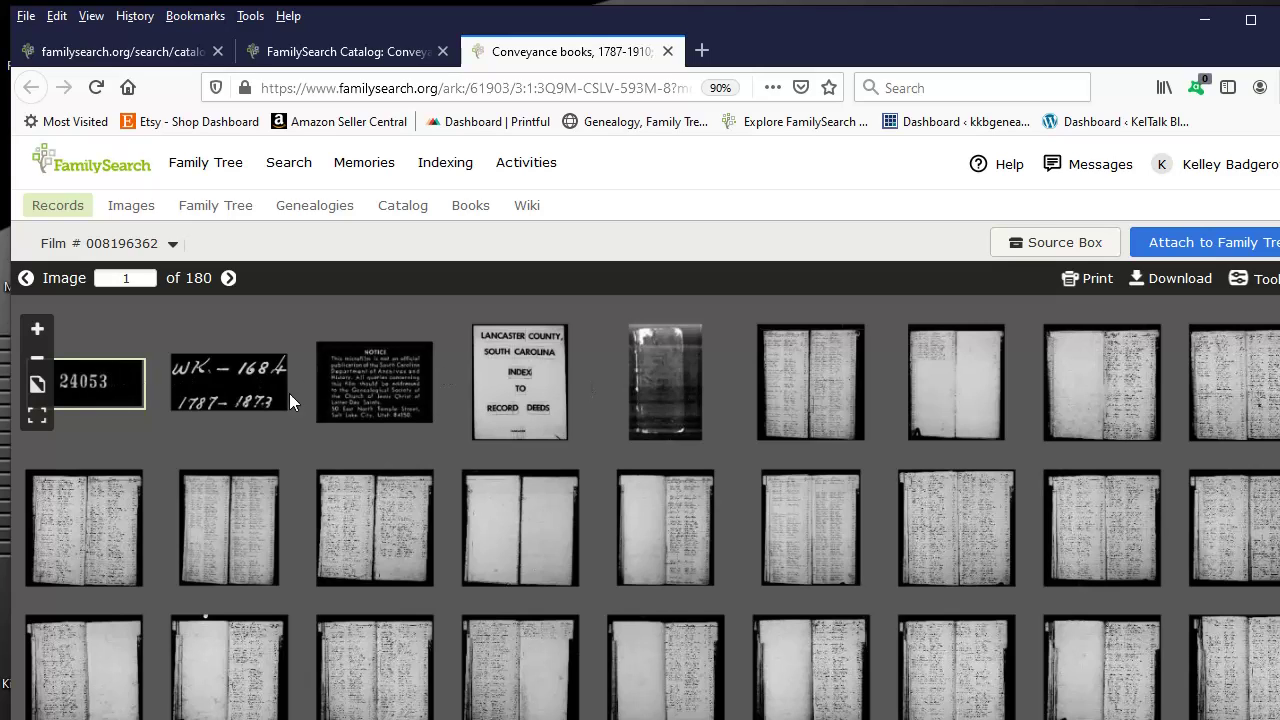
Preview the NOTICE image and image 5 full-size, returning to the thumbnail grid each time.
left_click(357, 401)
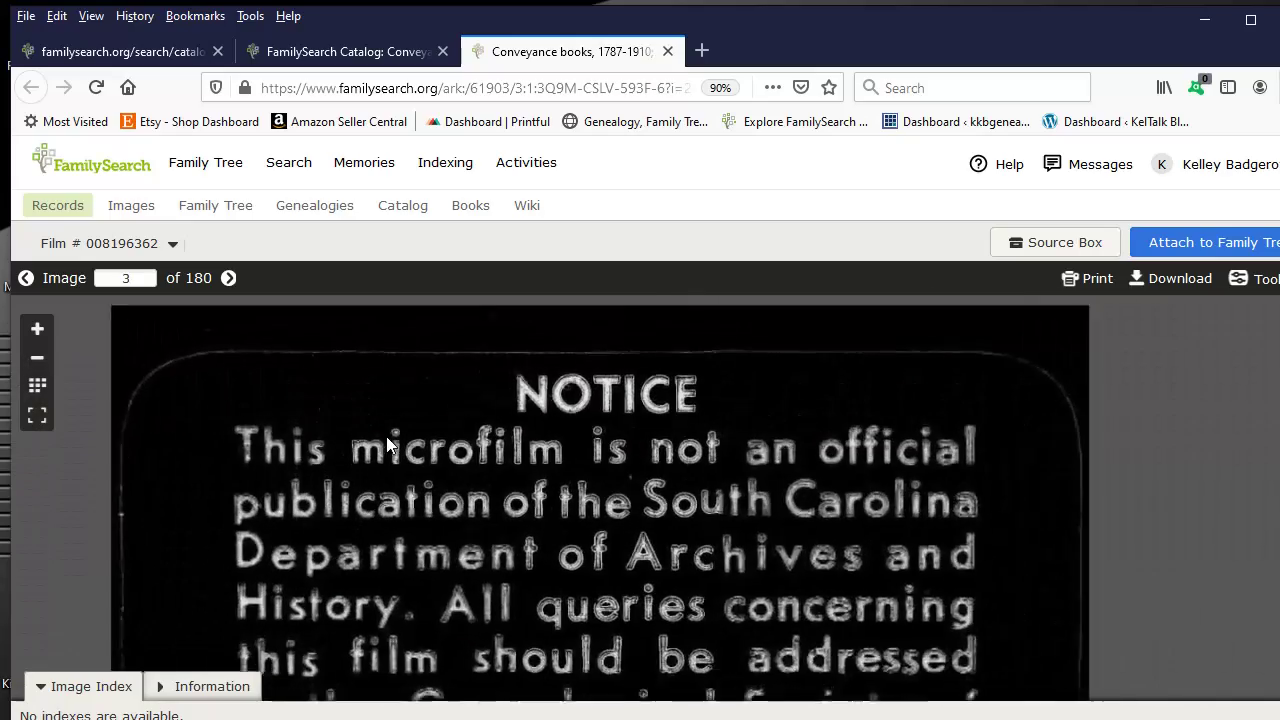
left_click(35, 390)
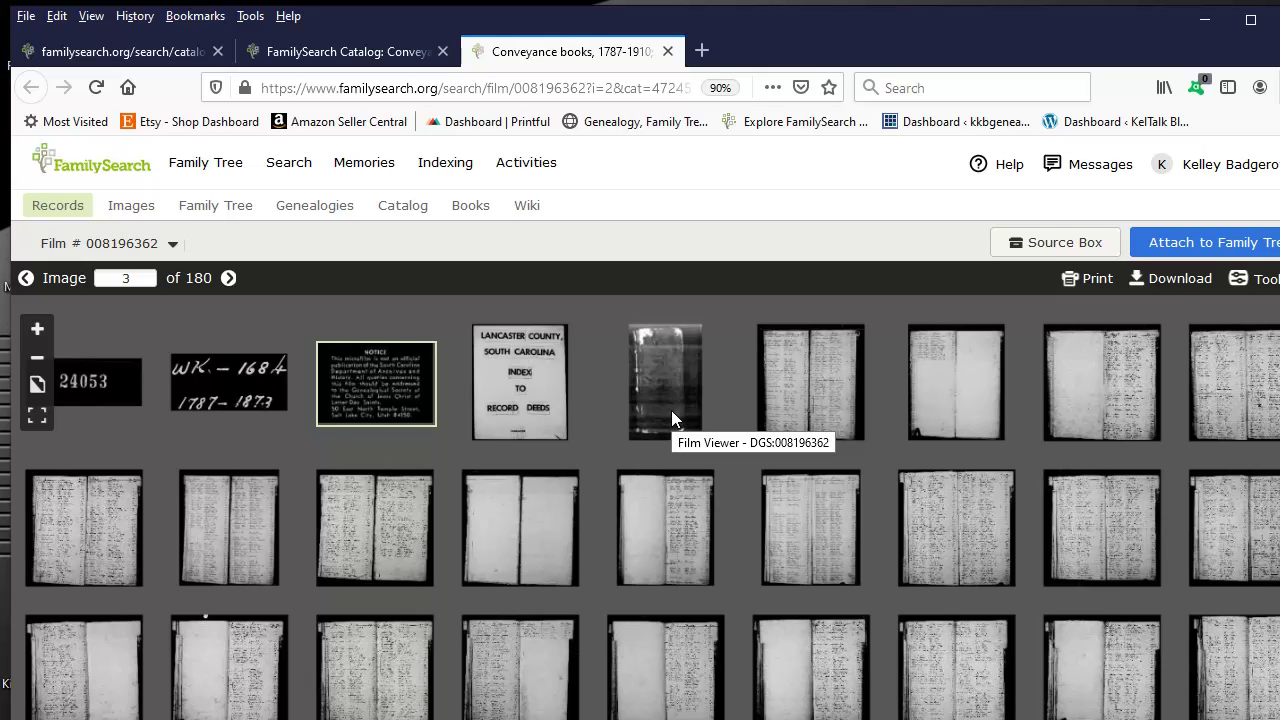
left_click(671, 410)
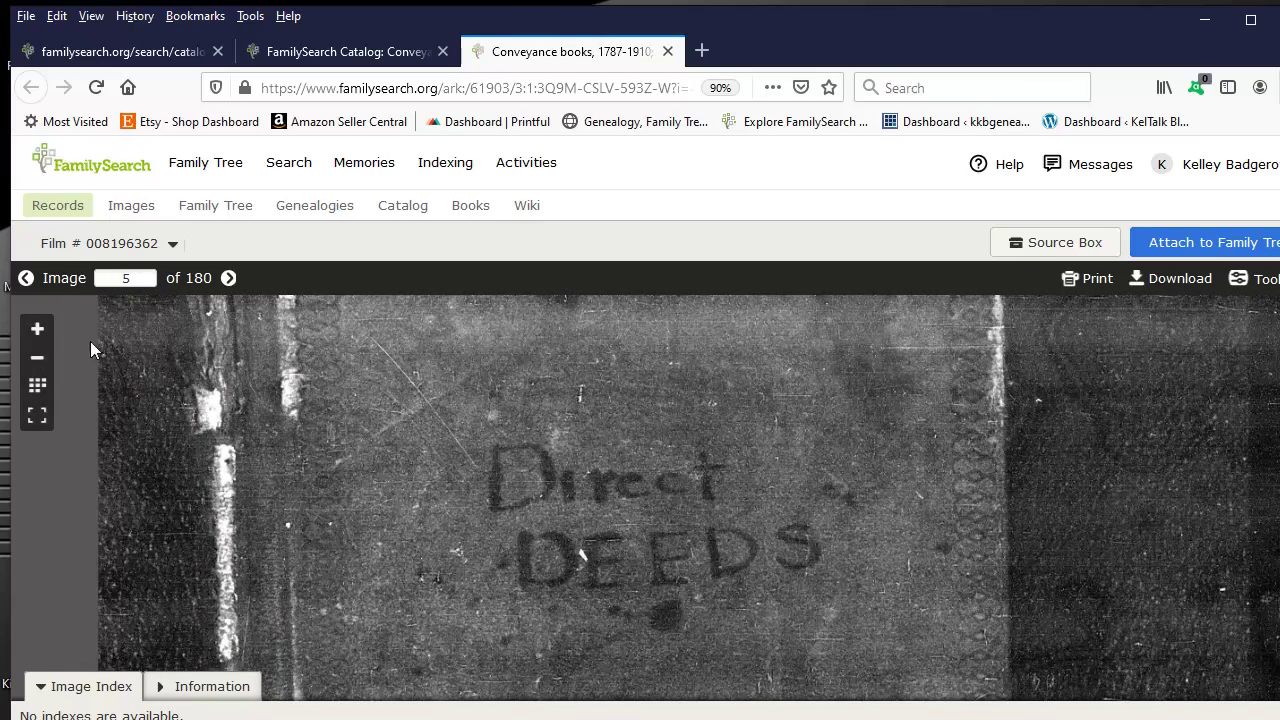
left_click(37, 387)
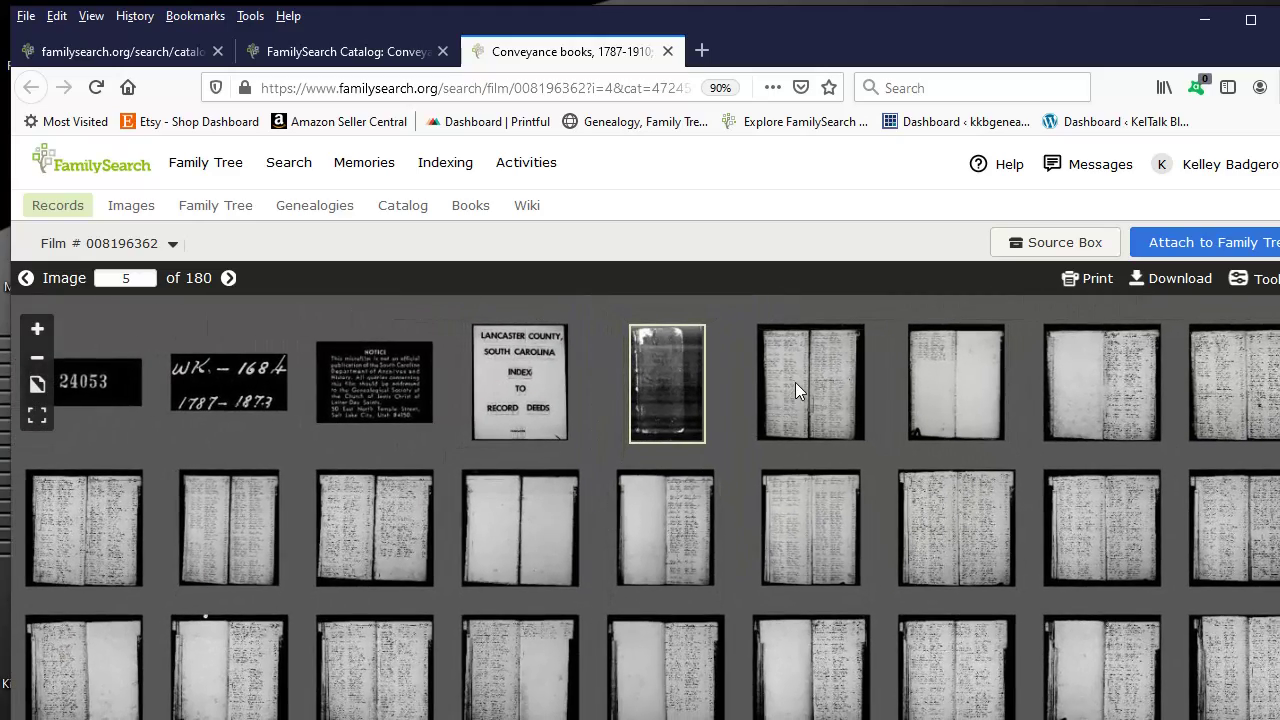
Step back to image 4 and forward to image 5, then select the image number.
left_click(26, 279)
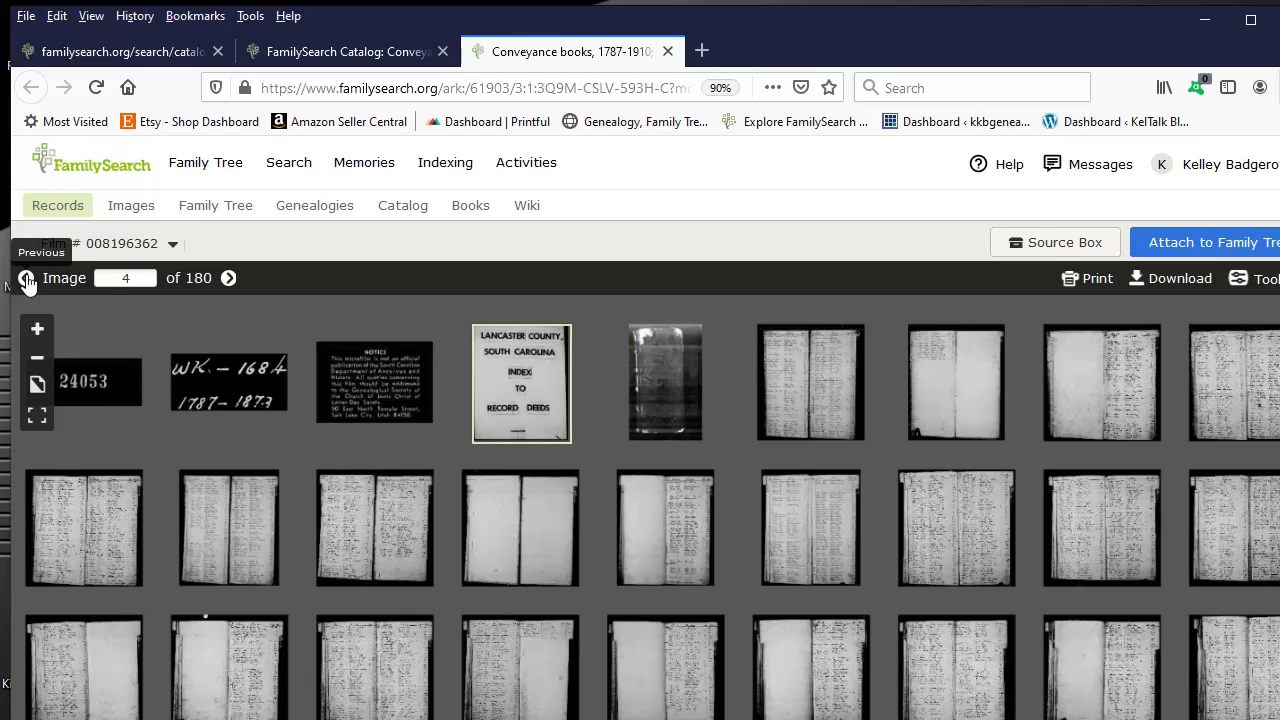
left_click(229, 279)
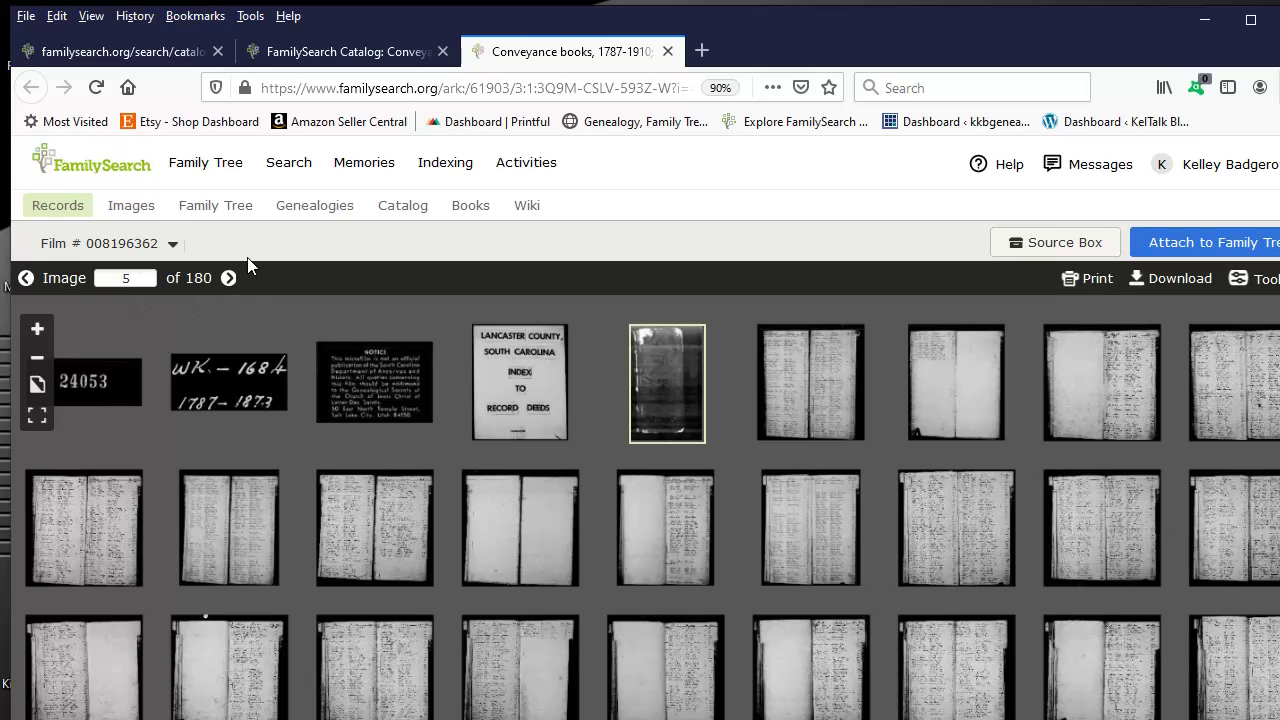
left_click(142, 280)
double_click(124, 280)
left_click(127, 279)
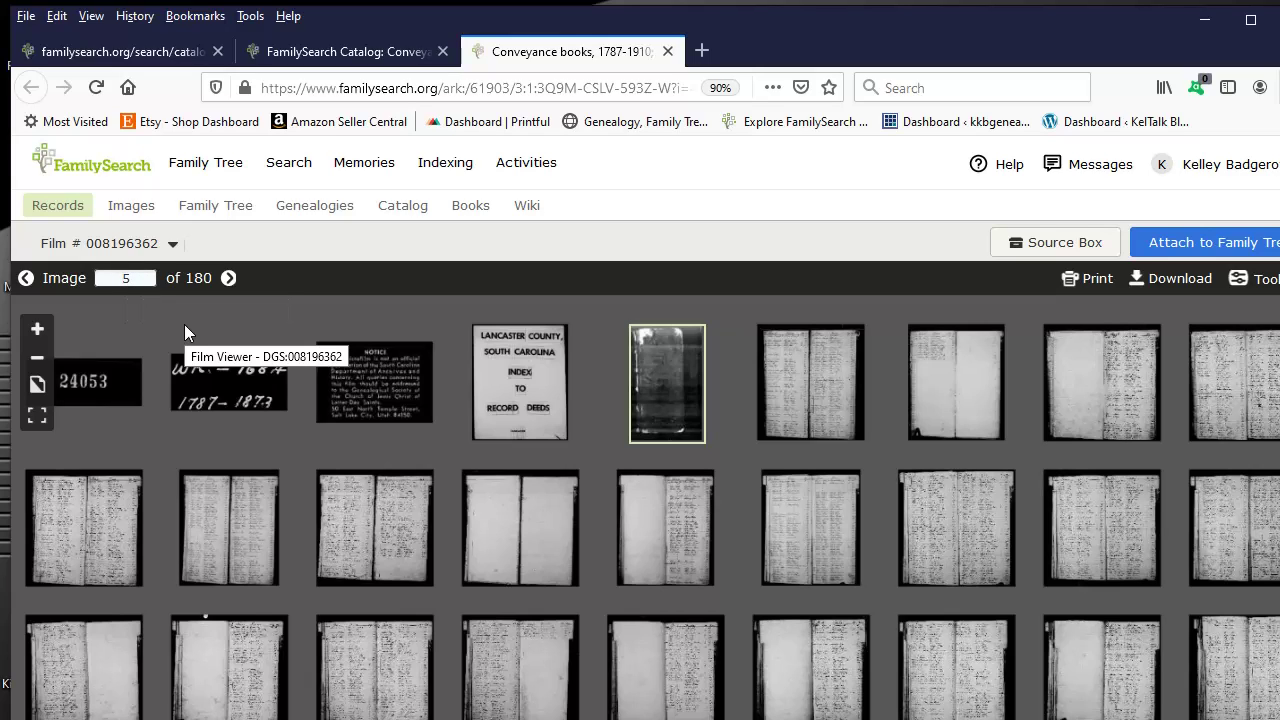
Open image 6 full-size, step to image 7 and back, and select the number 6.
left_click(809, 390)
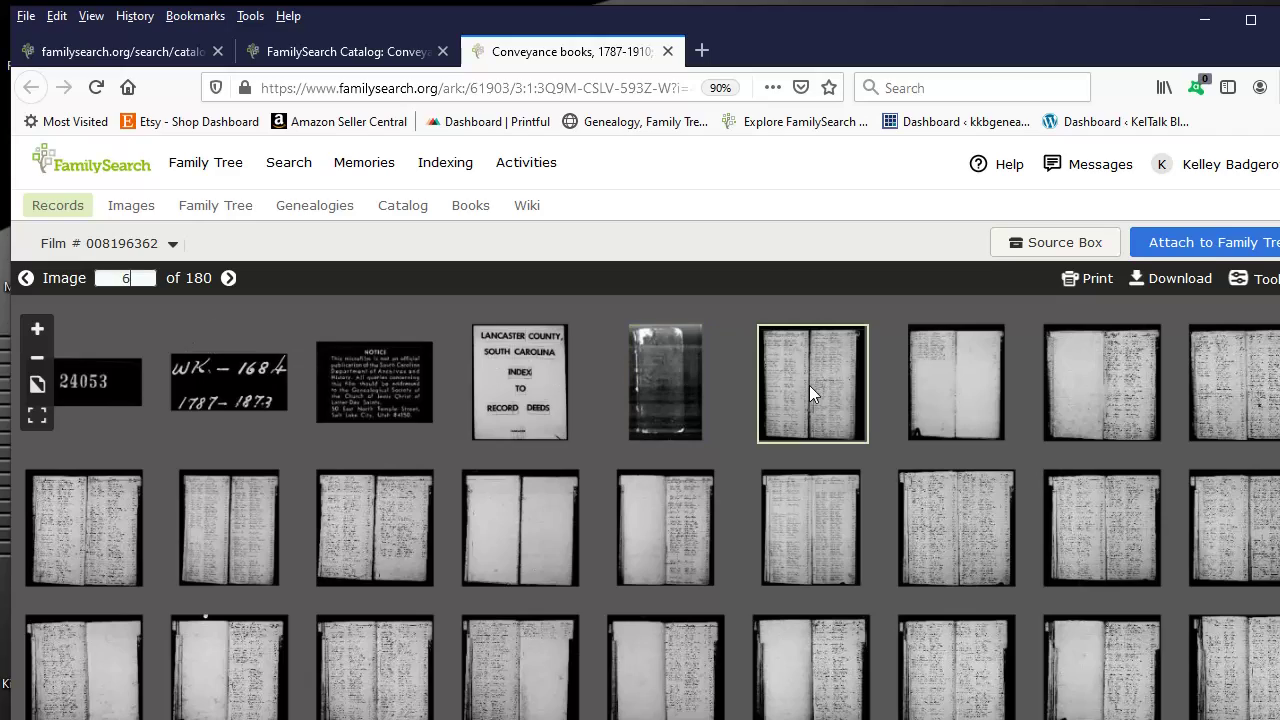
double_click(809, 385)
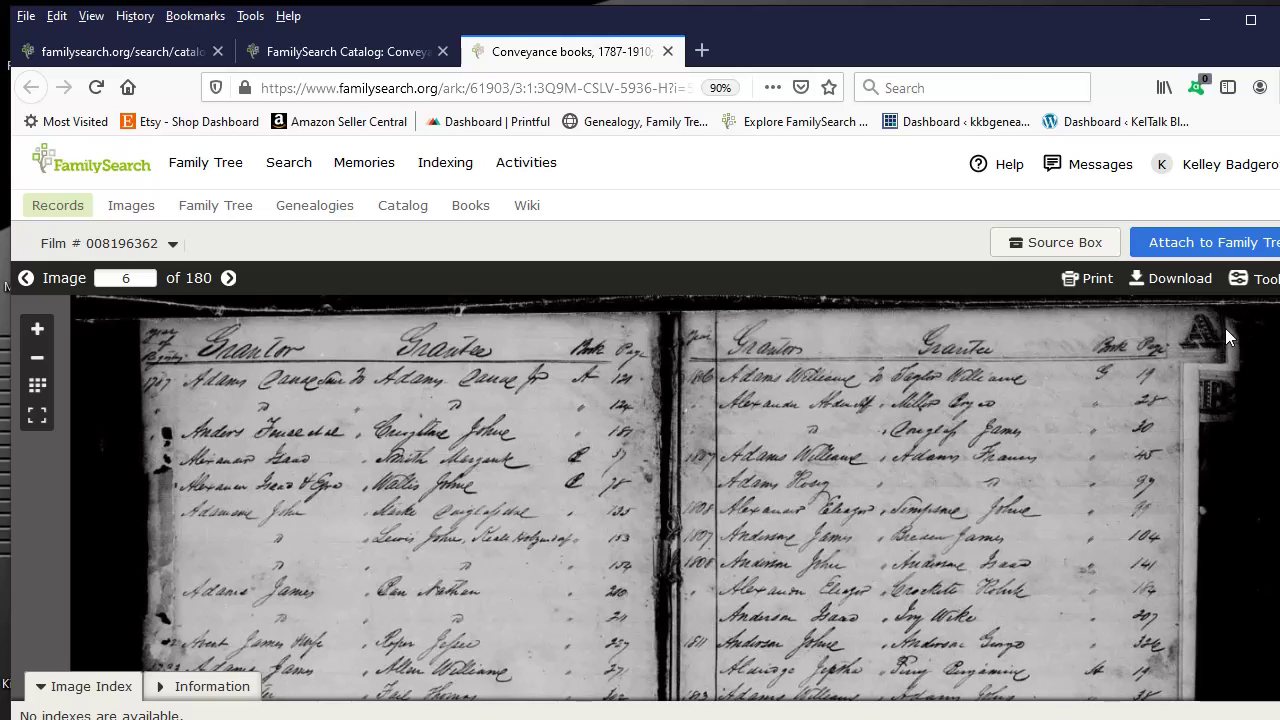
left_click(228, 279)
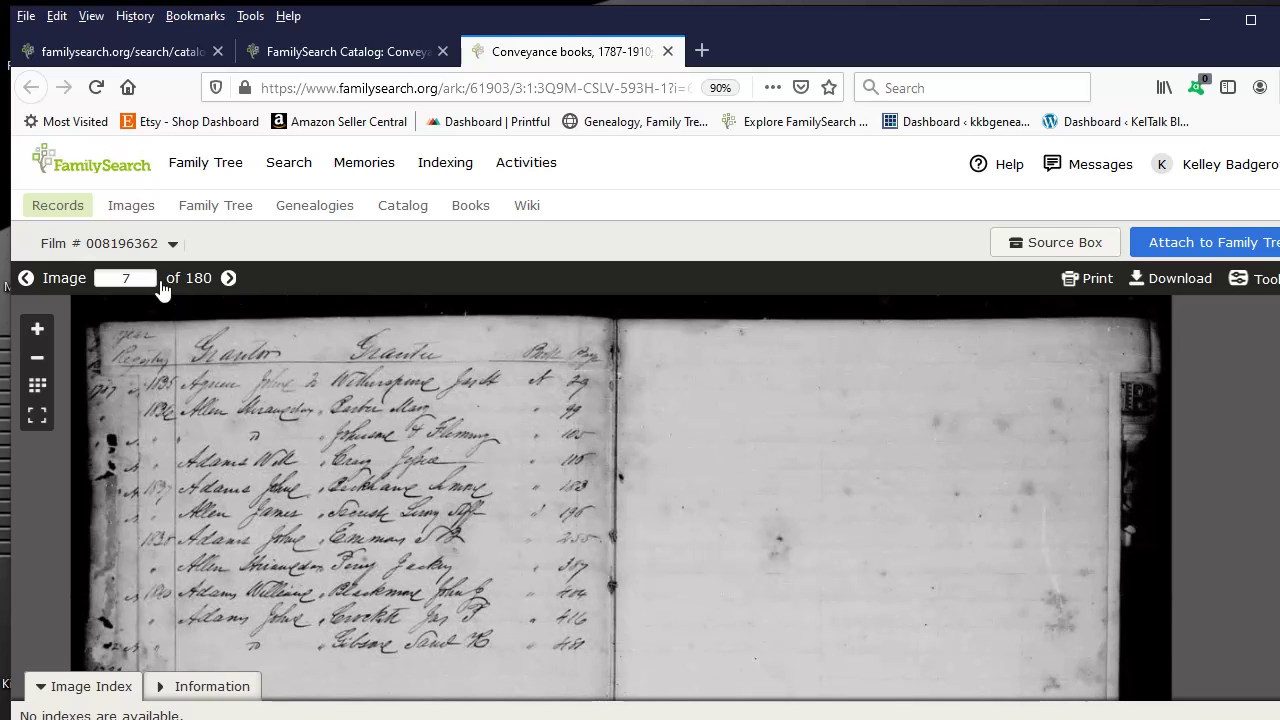
left_click(26, 279)
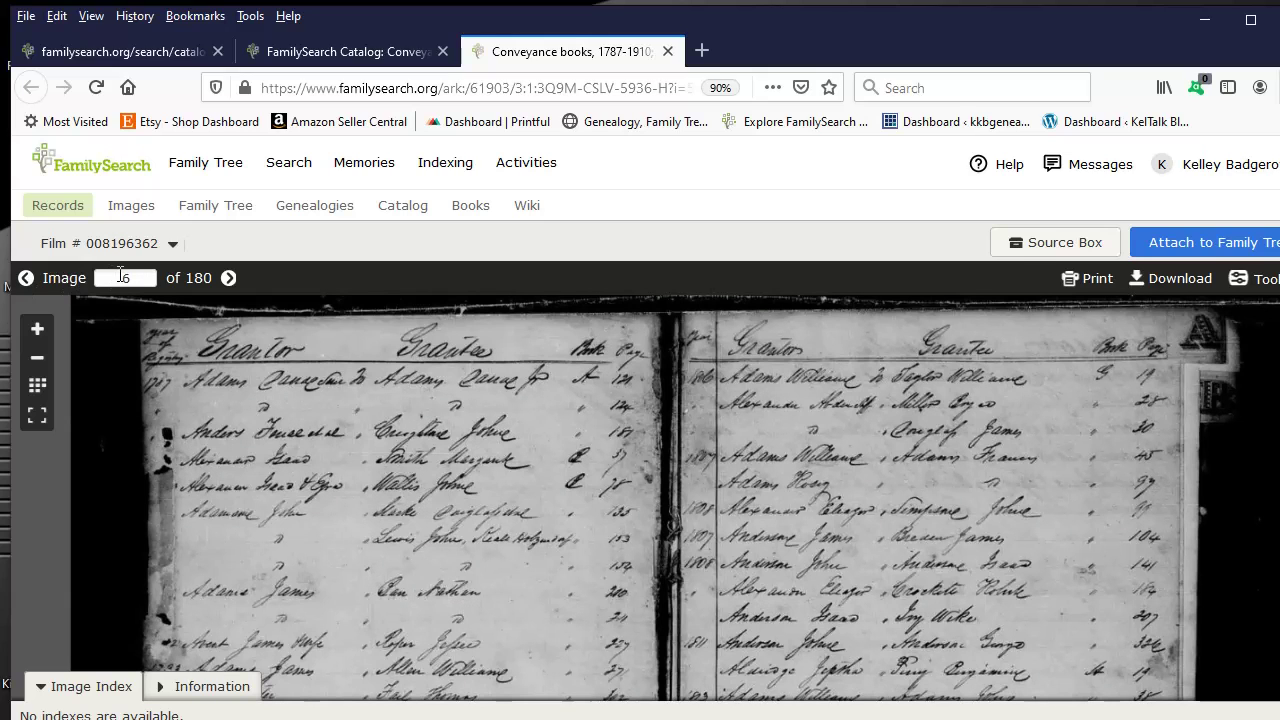
left_click(118, 278)
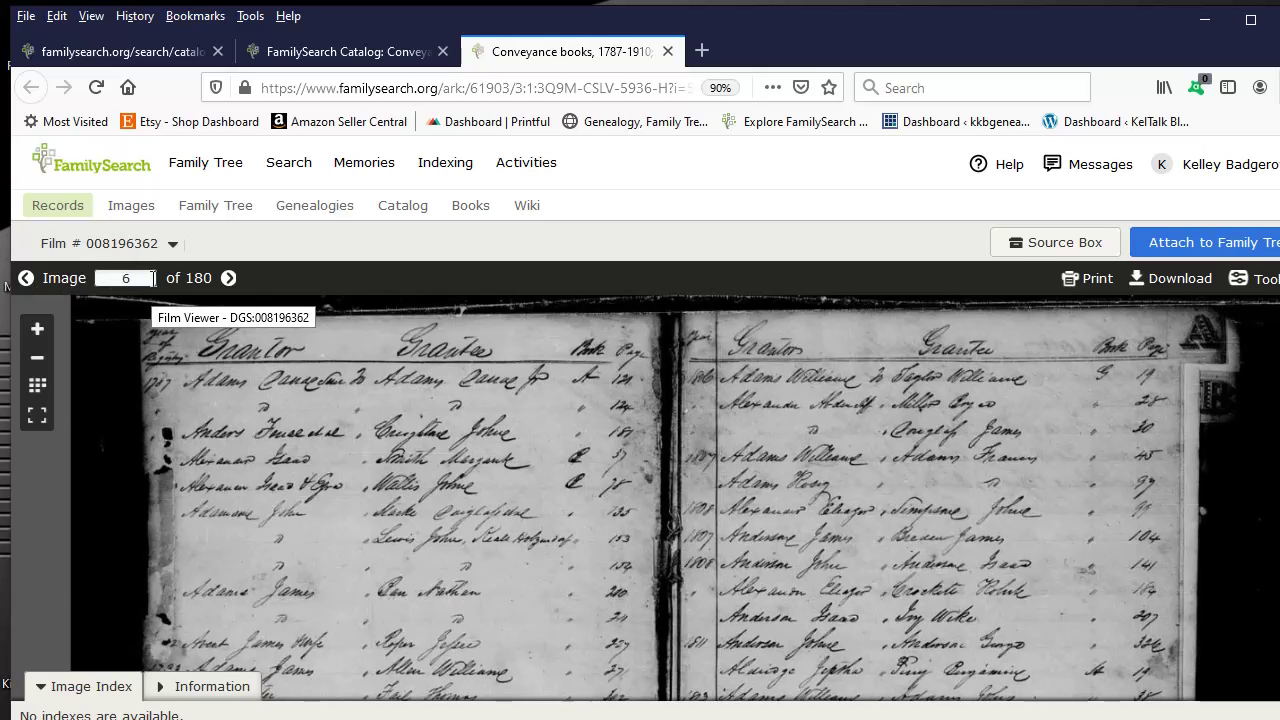
left_click_drag(152, 278, 124, 278)
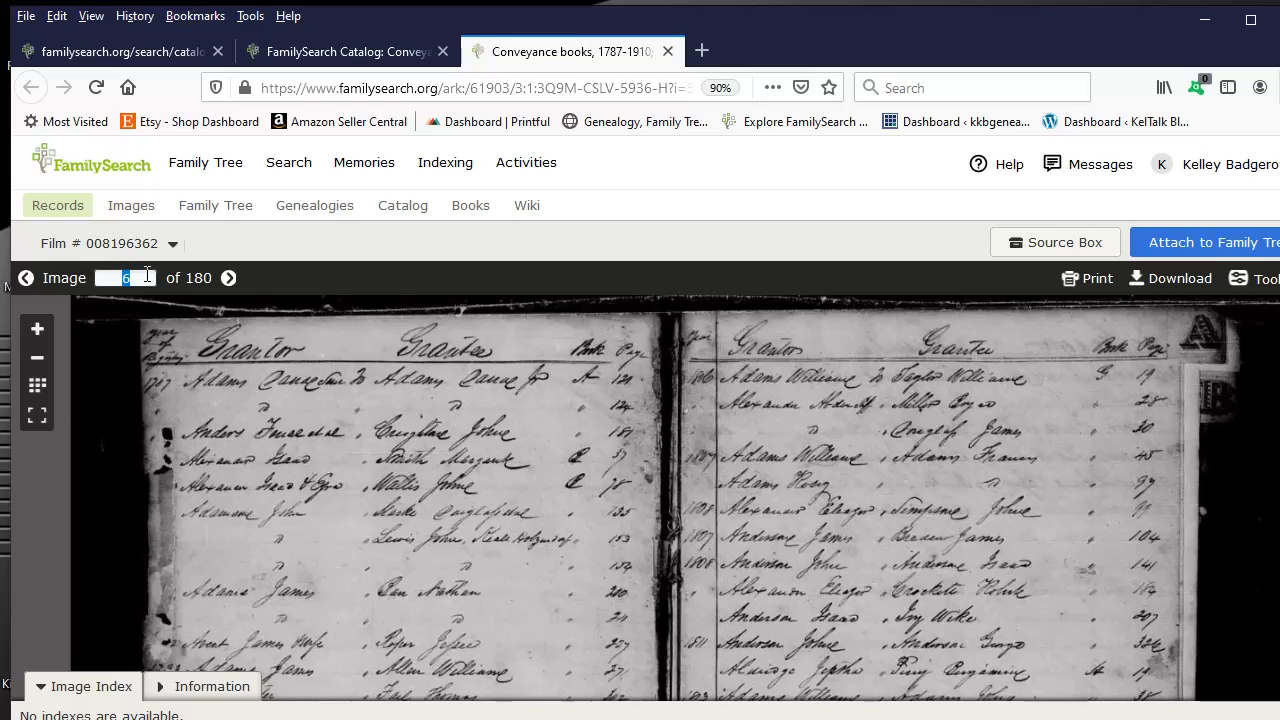
Jump to image 11 via the Image box, then nudge the ledger page up slightly.
type("11")
key("Return")
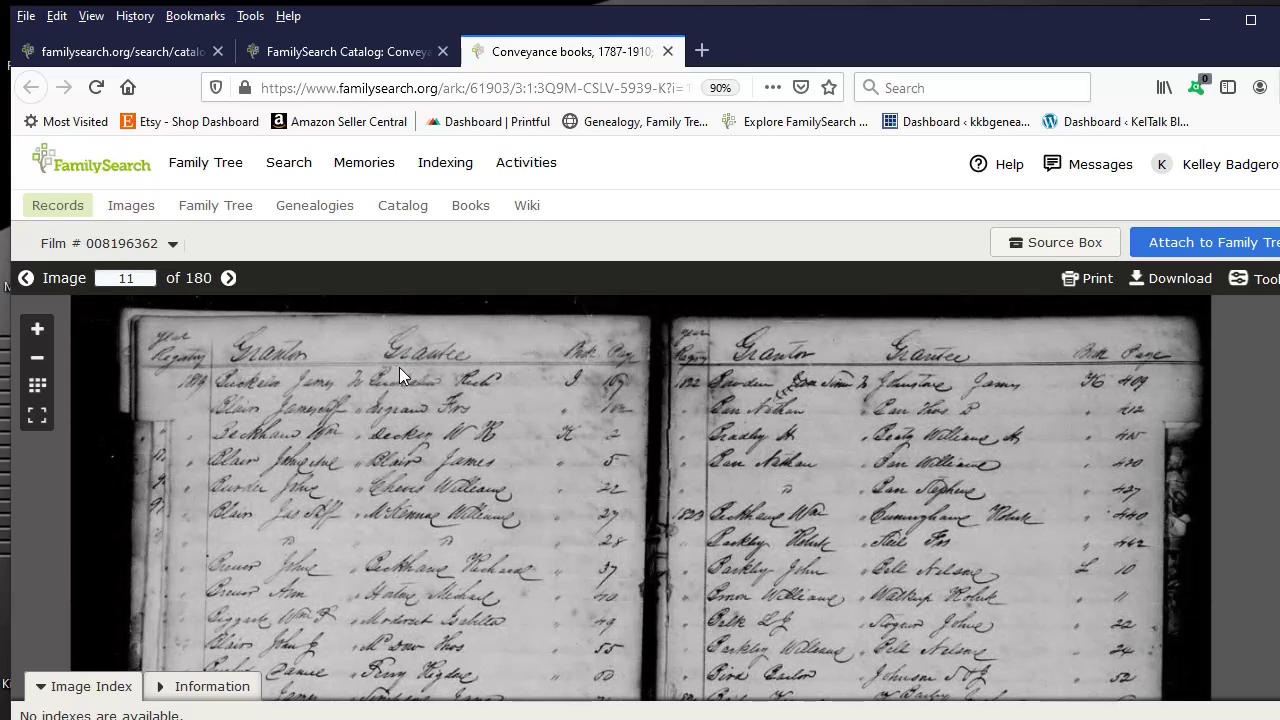
left_click_drag(402, 373, 403, 364)
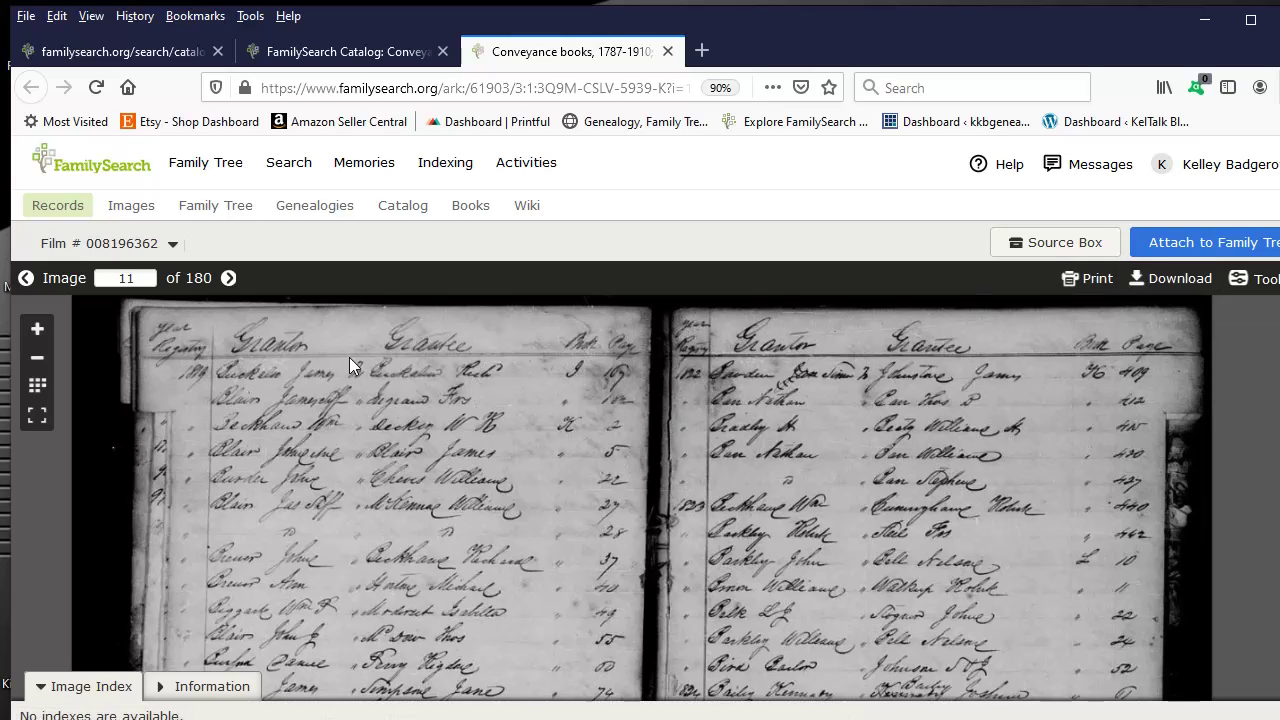
Rotate image 11 left a quarter turn at a time from Tools until upright.
left_click(1262, 284)
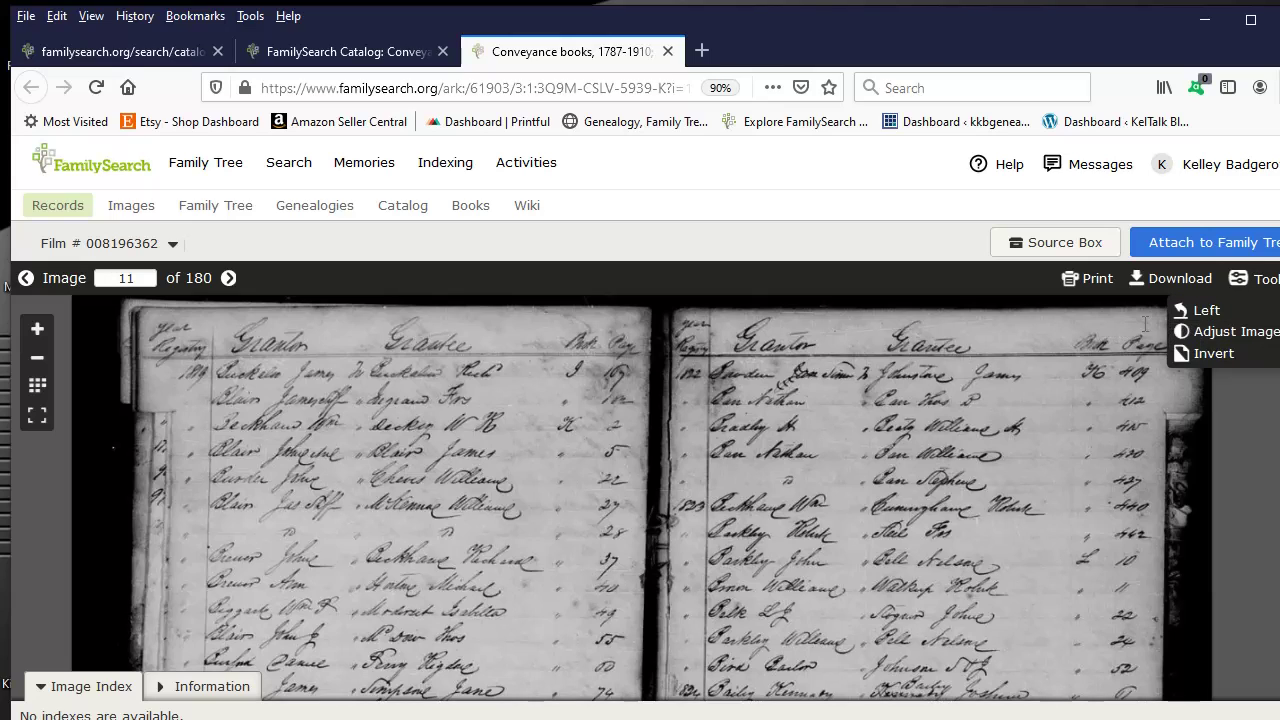
left_click(1217, 314)
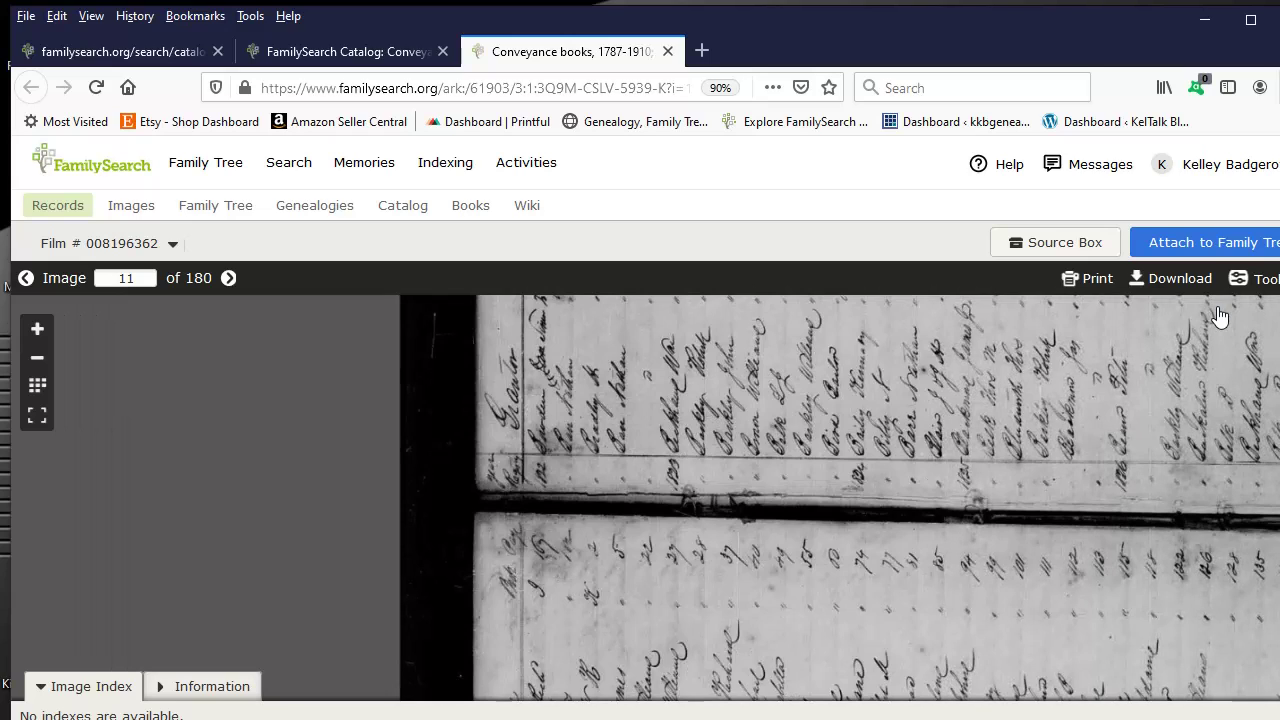
left_click(1240, 313)
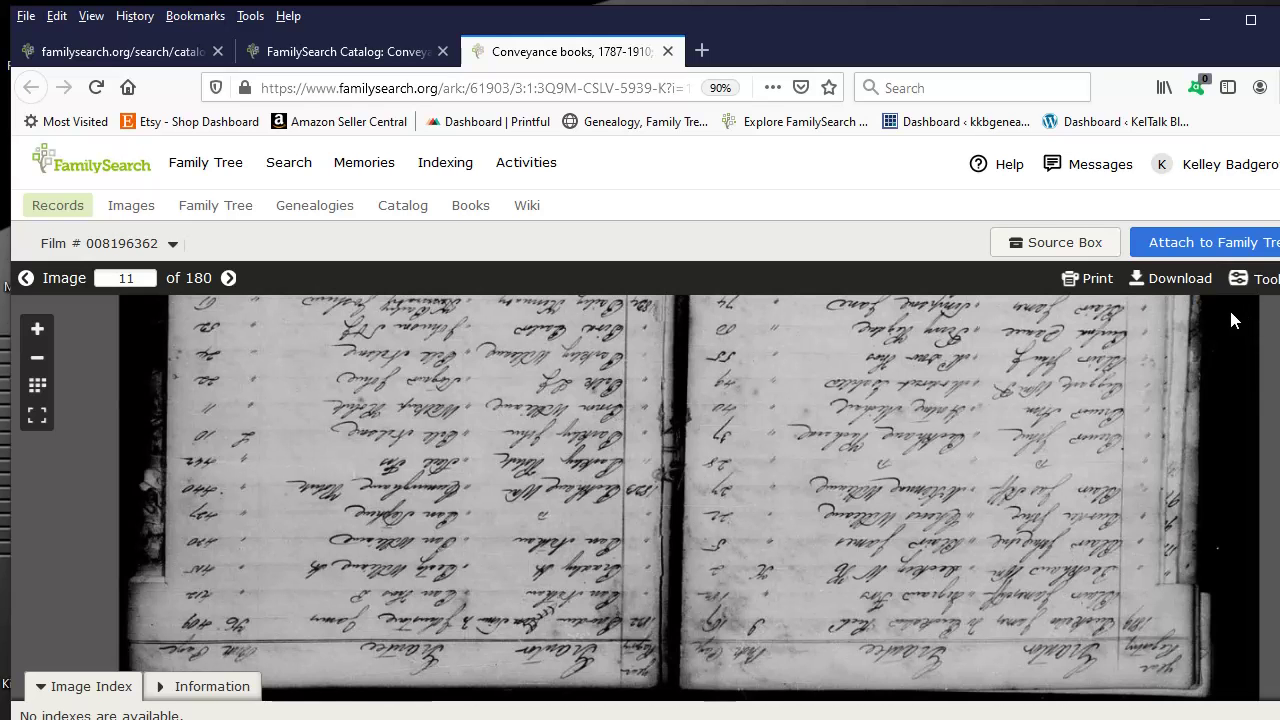
left_click(1229, 318)
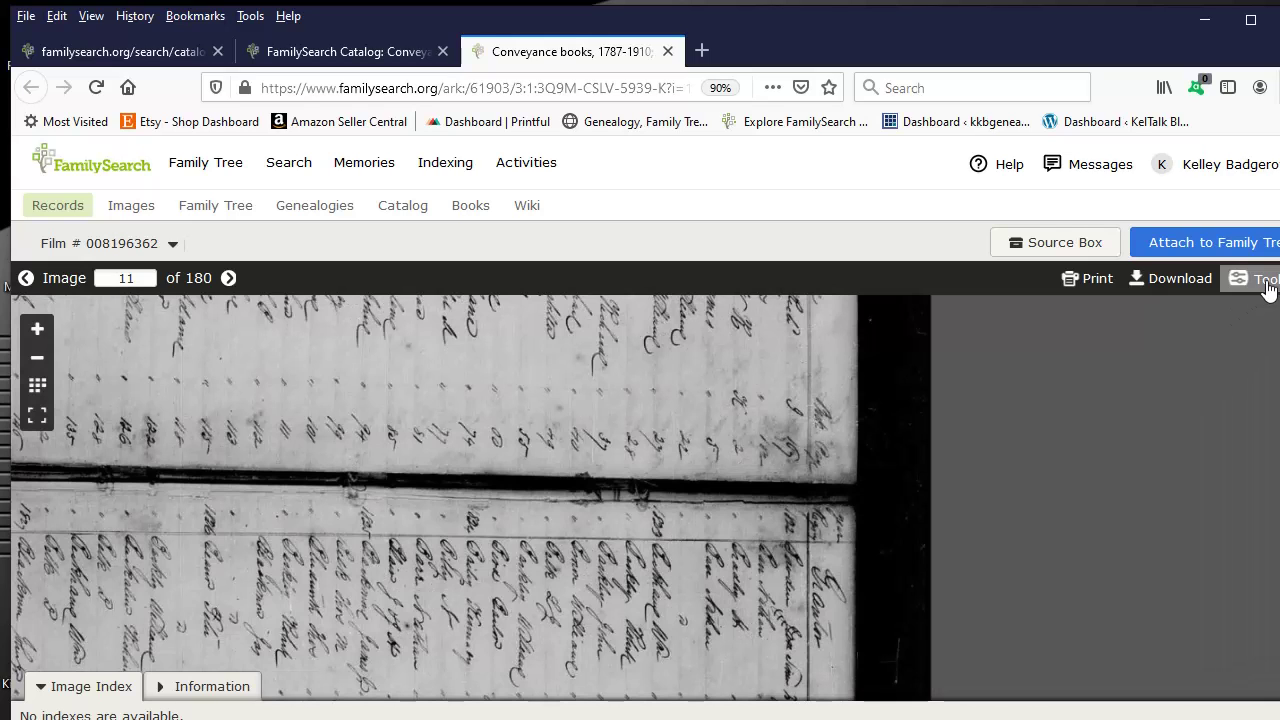
left_click(1264, 280)
left_click(1229, 316)
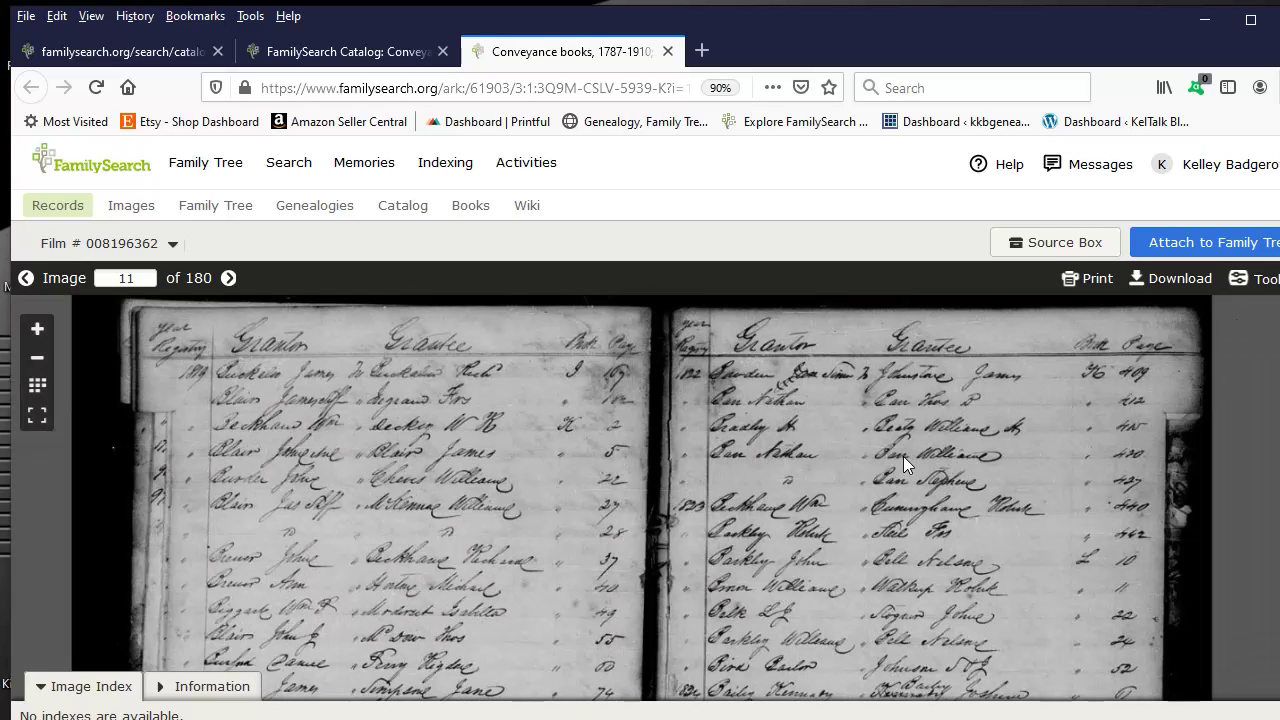
Trial the Brightness and Contrast sliders in Adjust Image, then close the panel.
left_click(1258, 282)
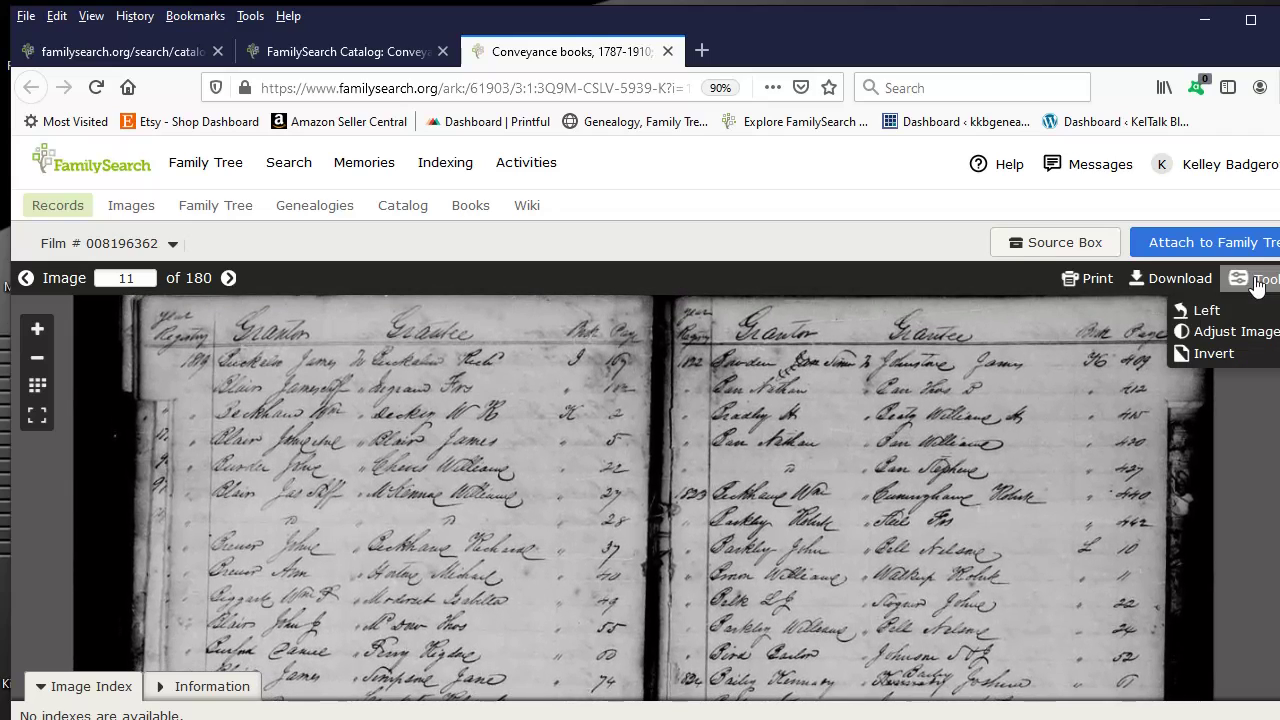
left_click(1214, 333)
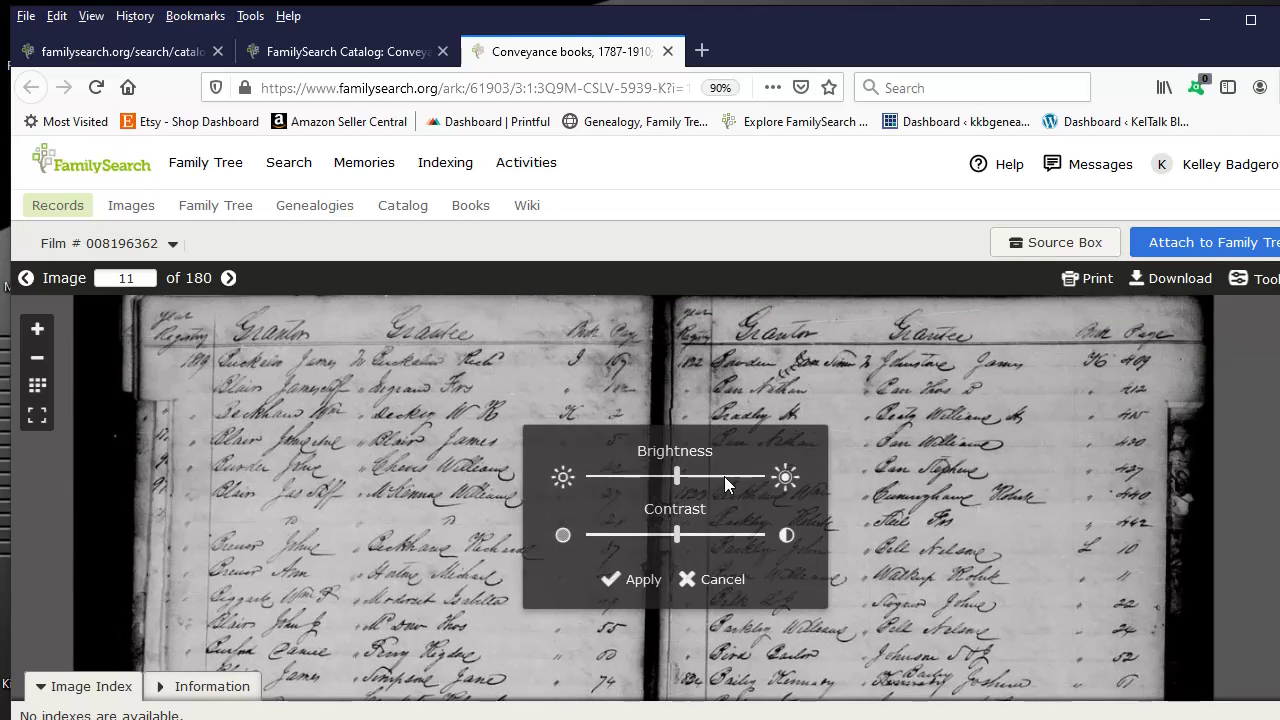
mouse_move(677, 477)
left_mouse_down()
mouse_move(728, 477)
mouse_move(607, 472)
mouse_move(673, 479)
left_mouse_up()
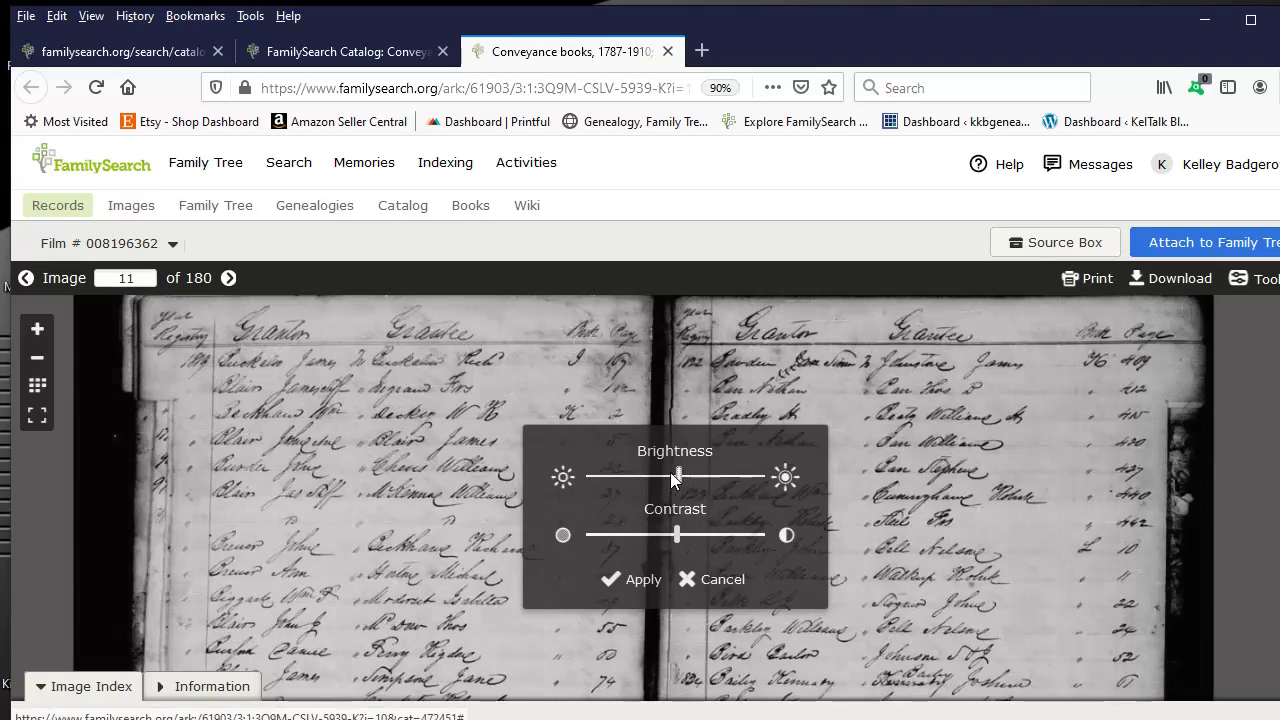
left_click_drag(677, 535, 638, 532)
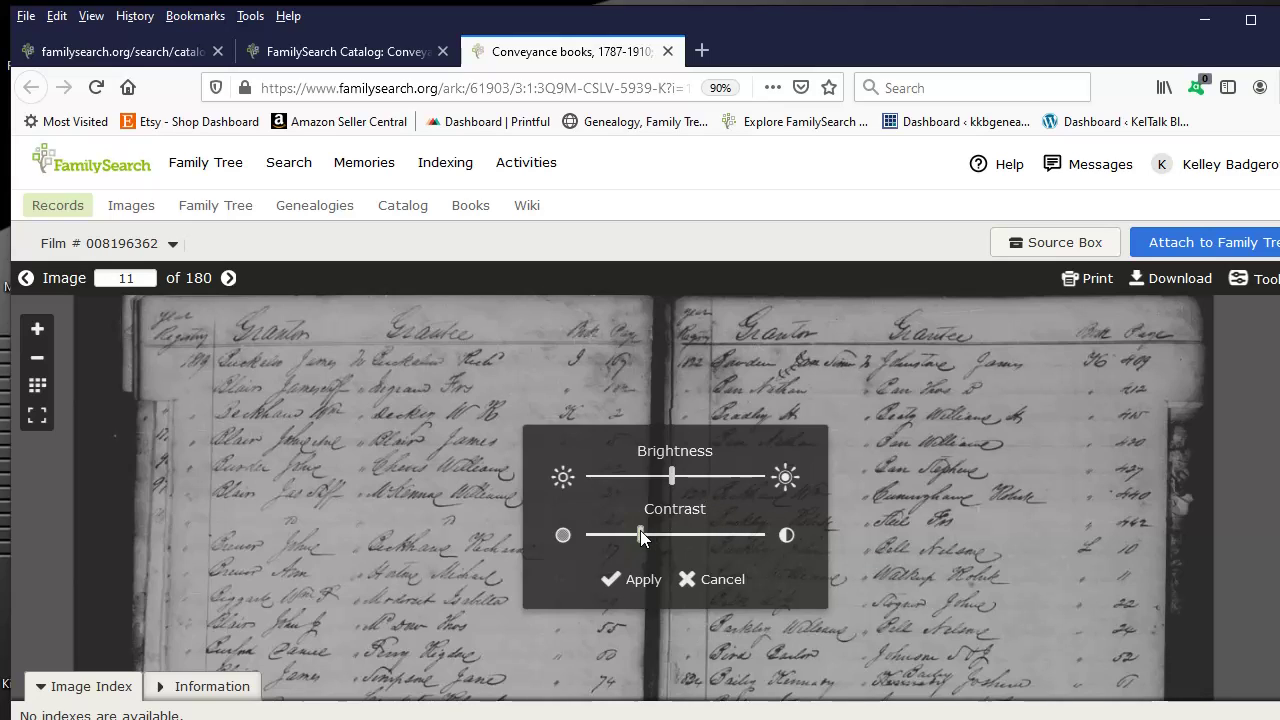
left_click_drag(640, 530, 678, 536)
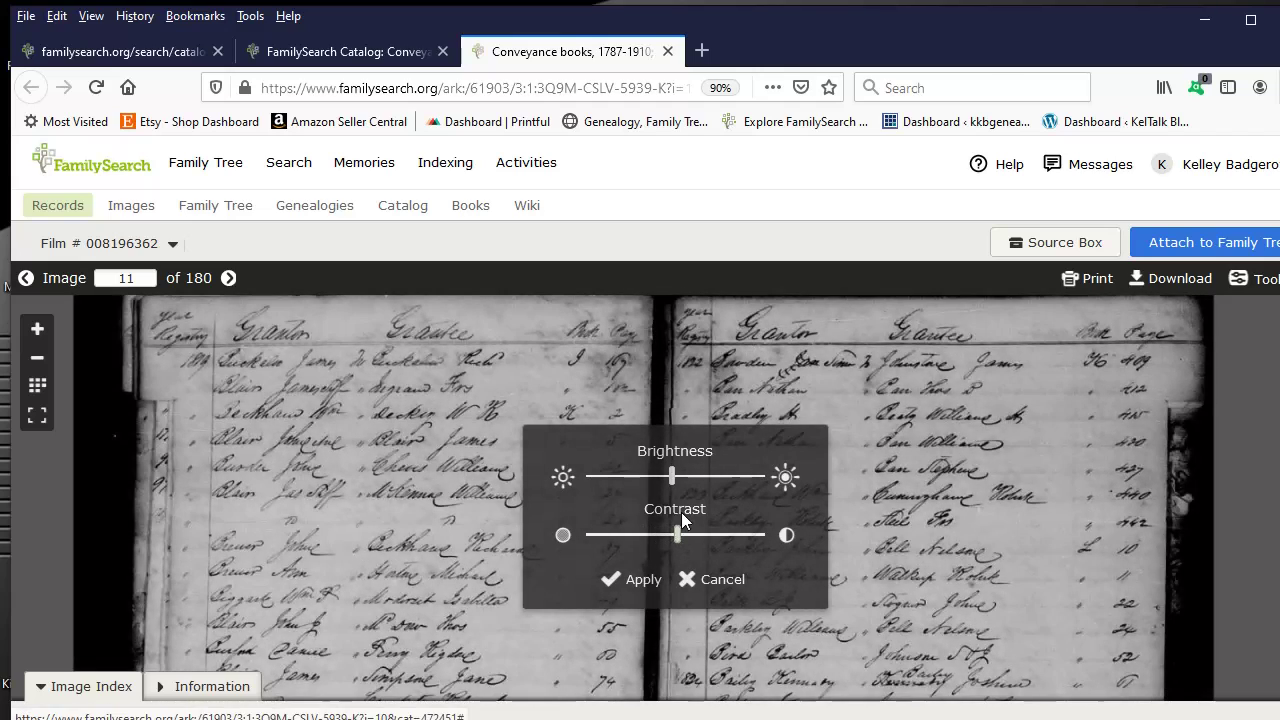
left_click(711, 581)
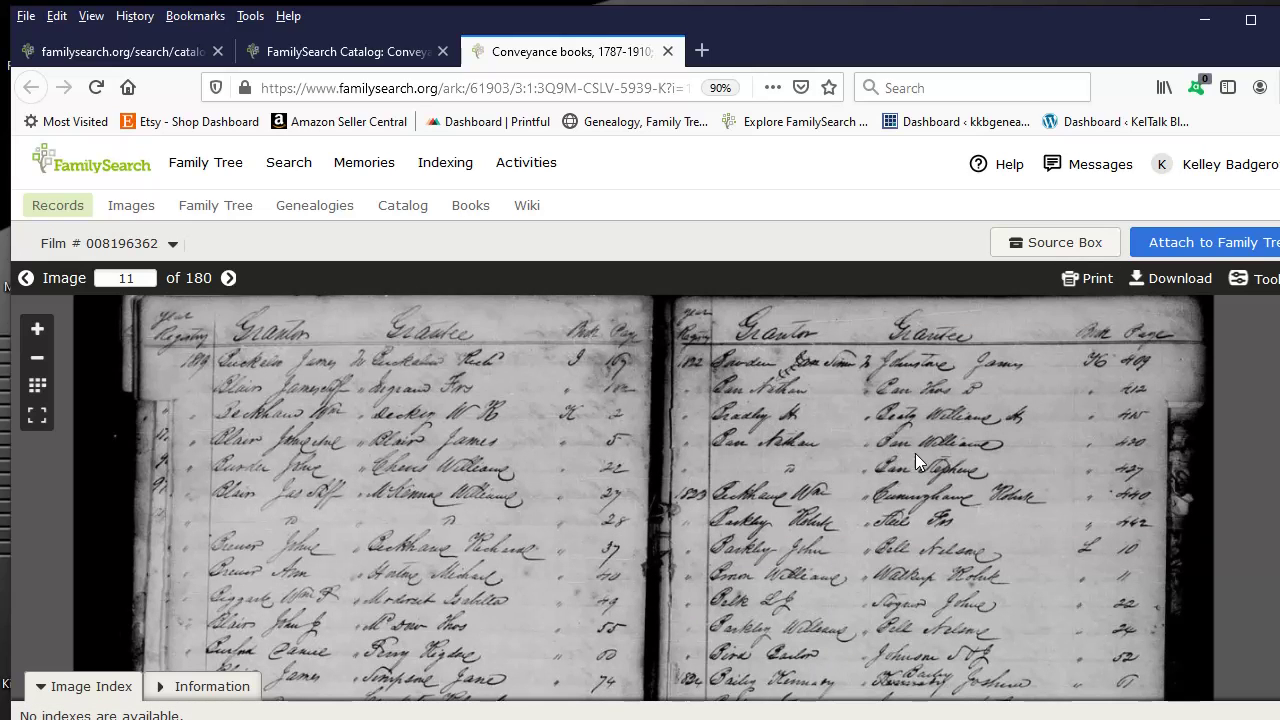
left_click(1252, 284)
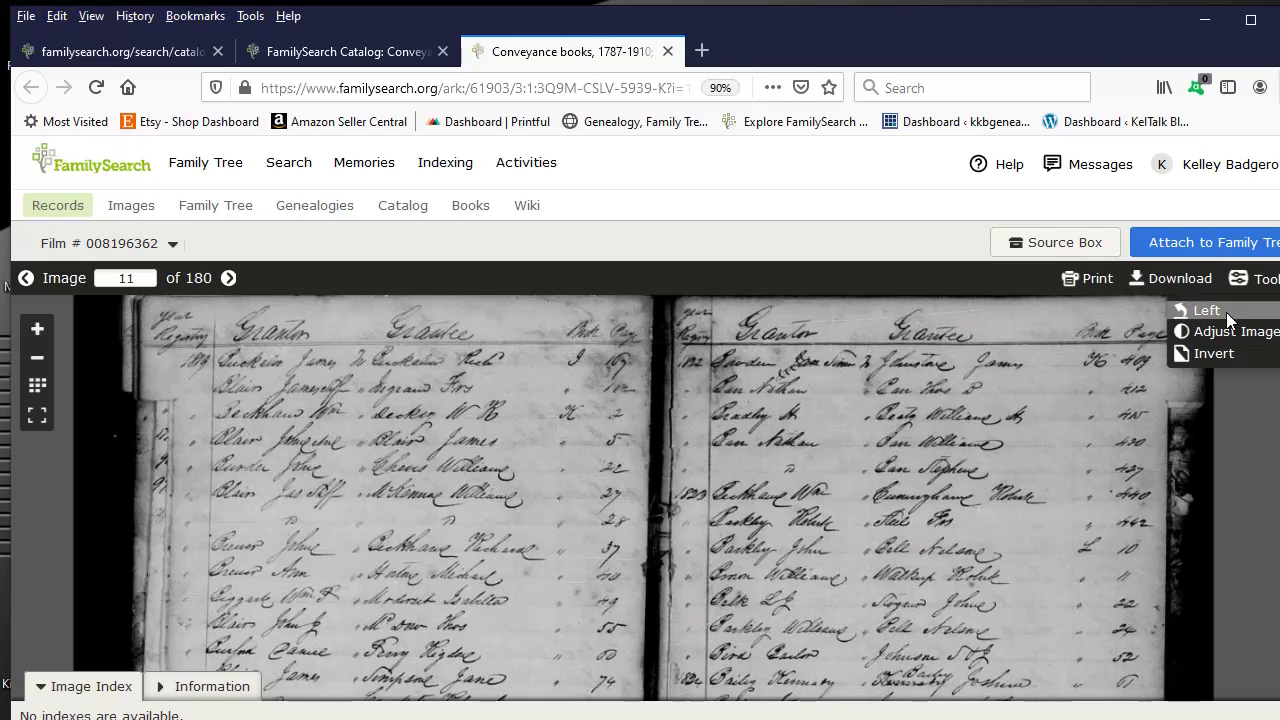
left_click(1212, 353)
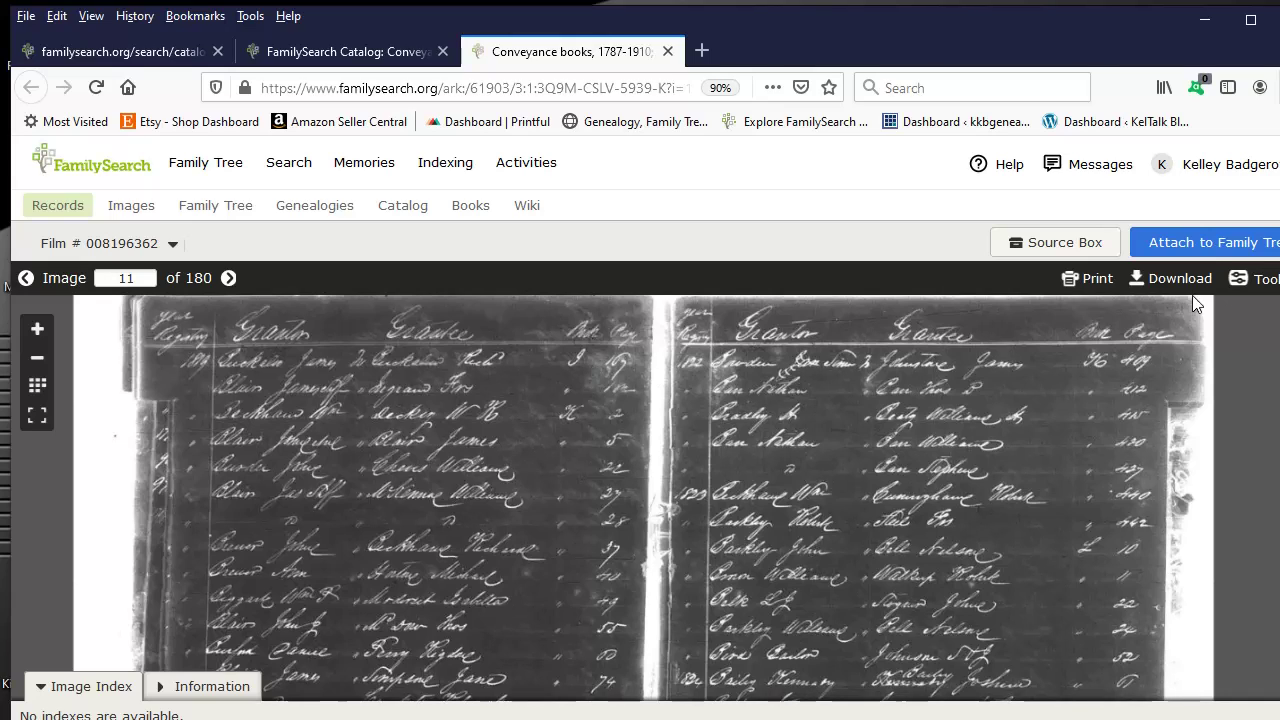
left_click(1265, 282)
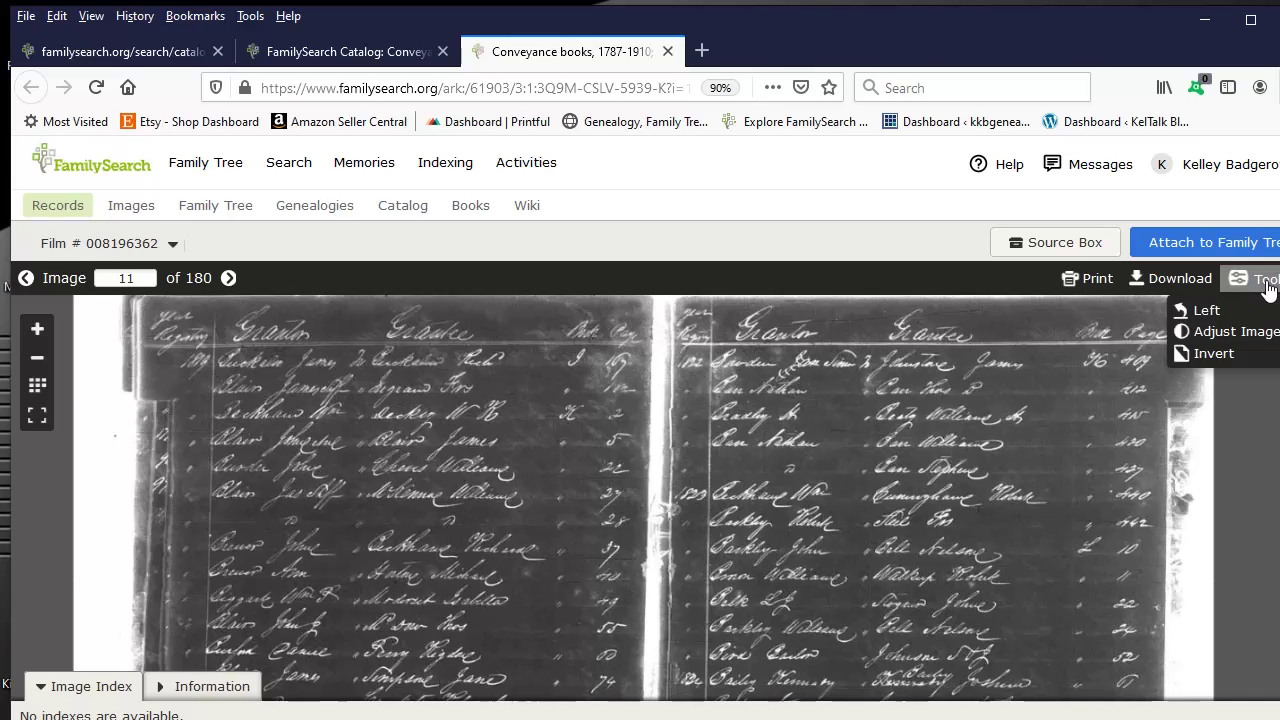
left_click(1210, 350)
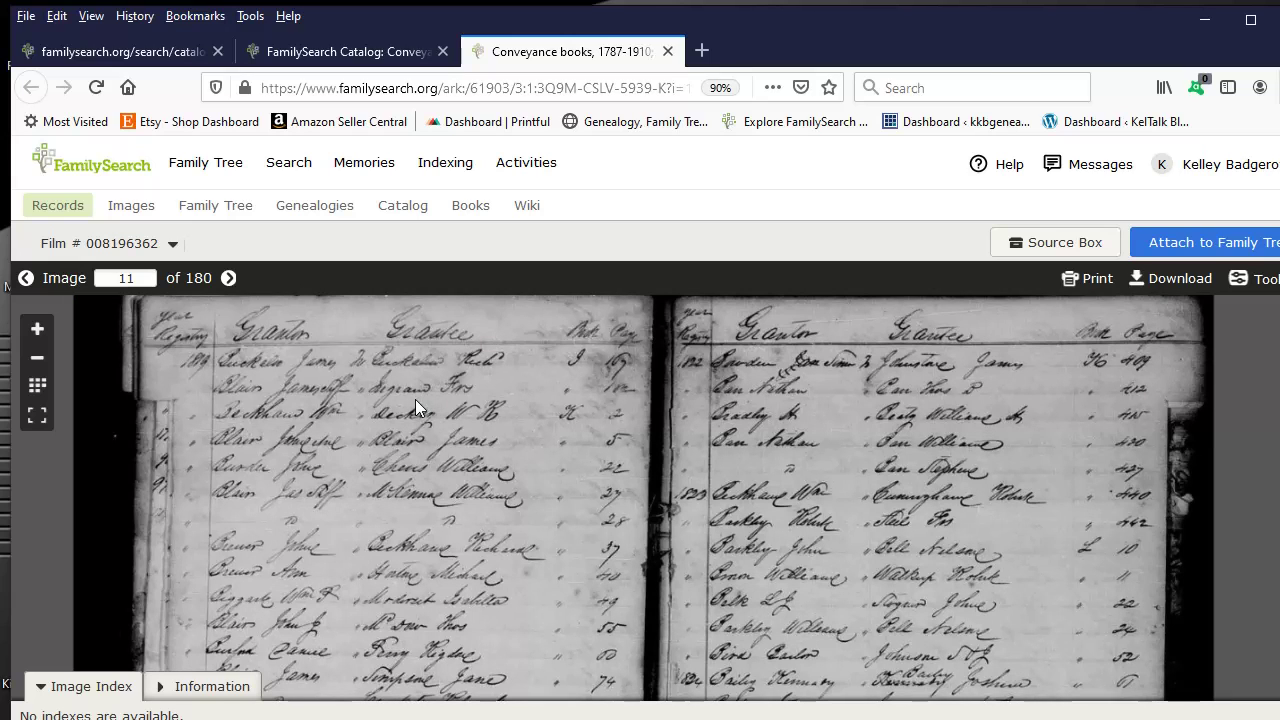
View the ledger full screen, pan up to the lower rows, then exit full screen.
left_click(37, 416)
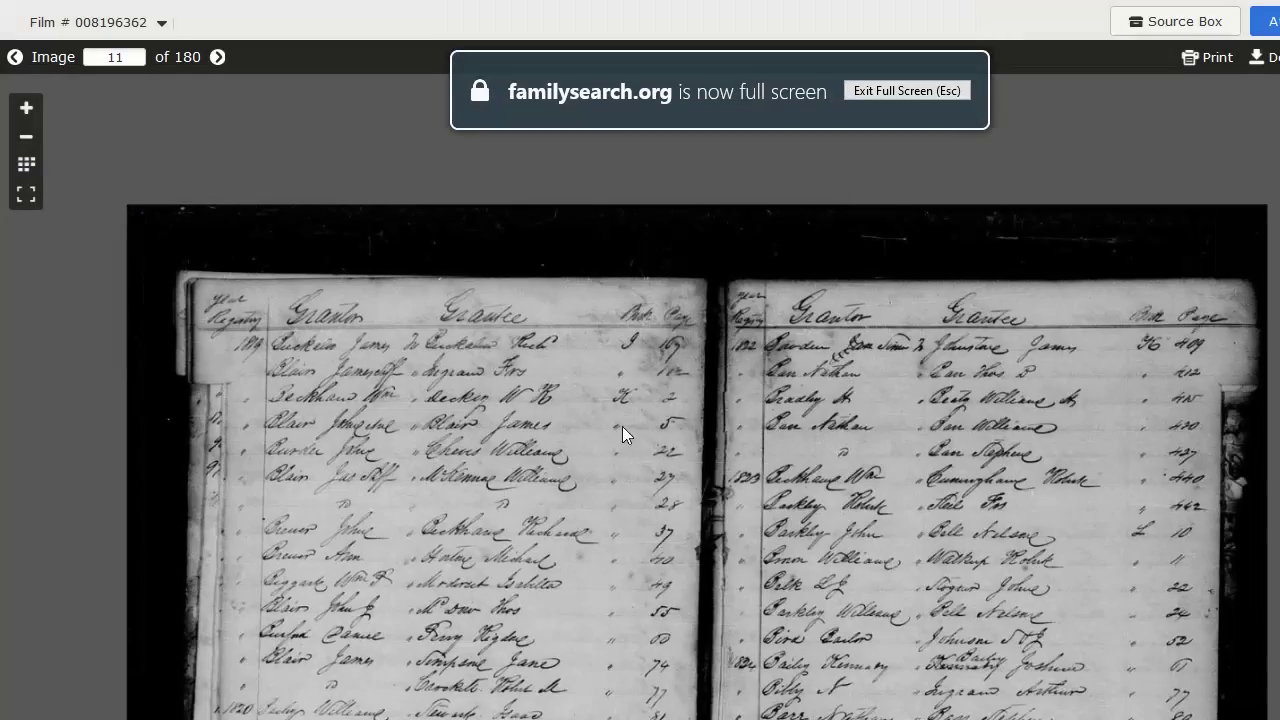
left_click_drag(833, 323, 849, 205)
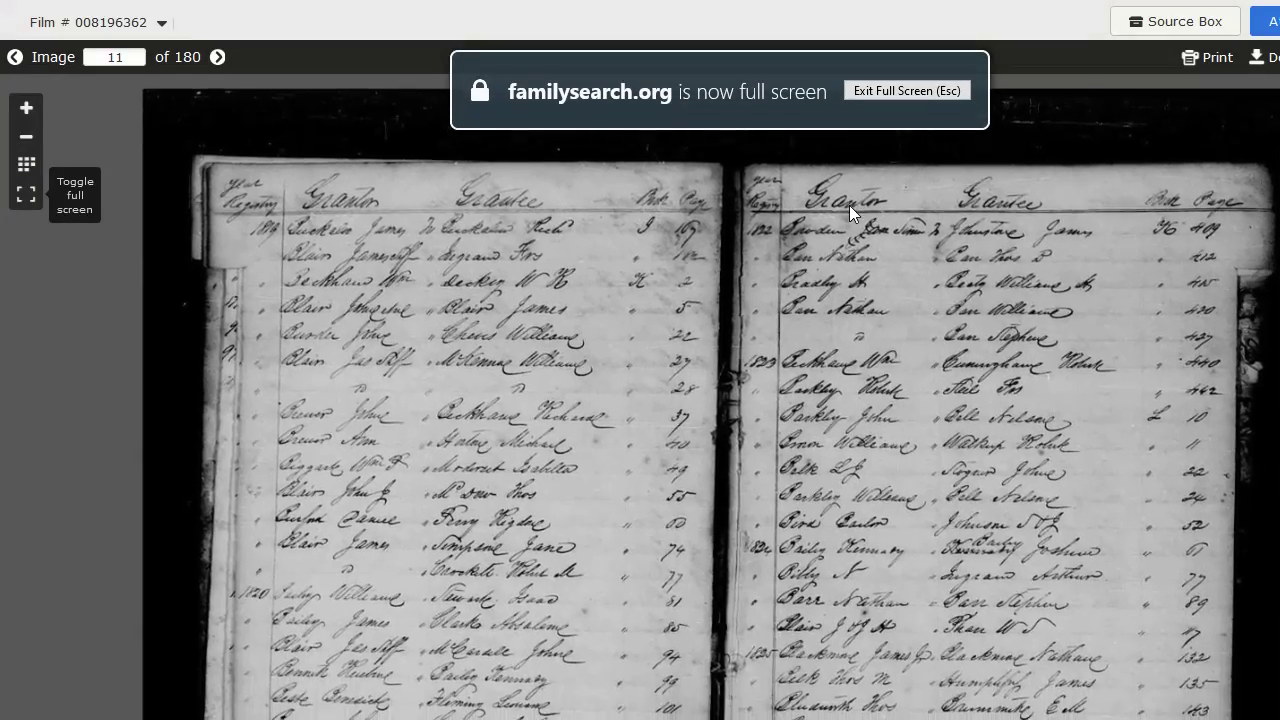
left_click(26, 200)
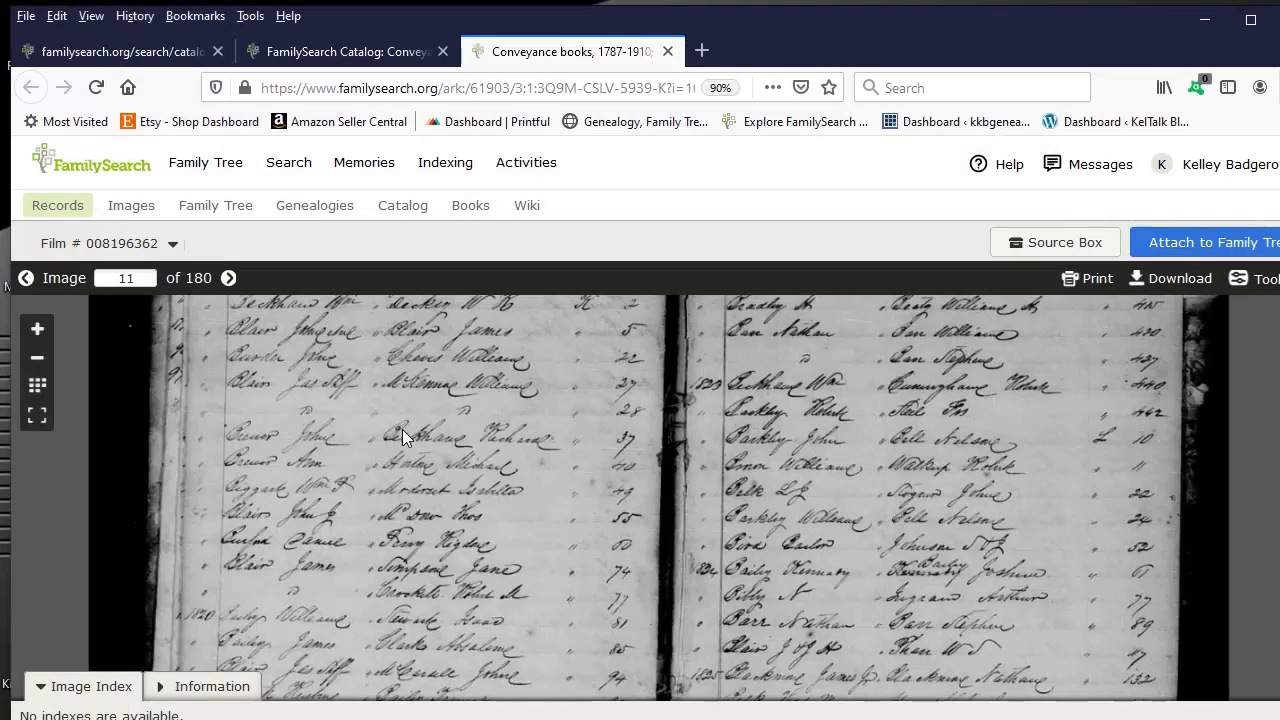
Pan and zoom out and in, then fit image 11's whole two-page spread in view.
left_click_drag(402, 454, 405, 430)
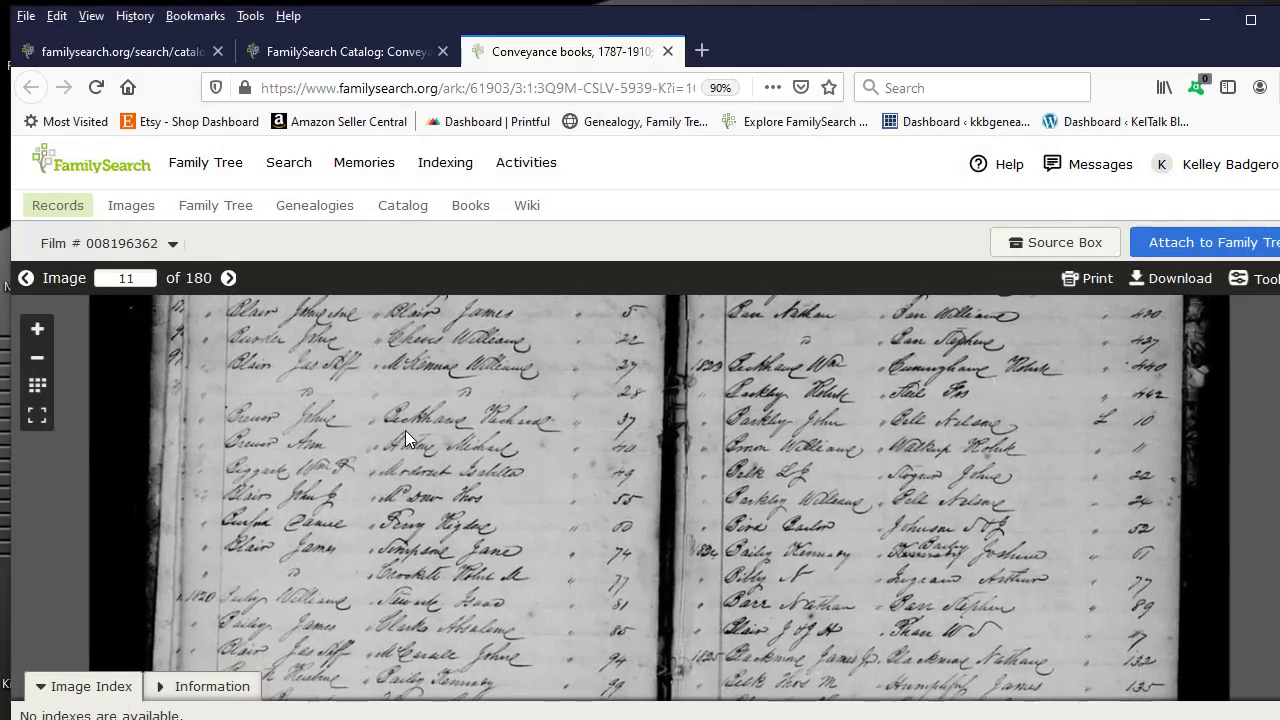
left_click(37, 380)
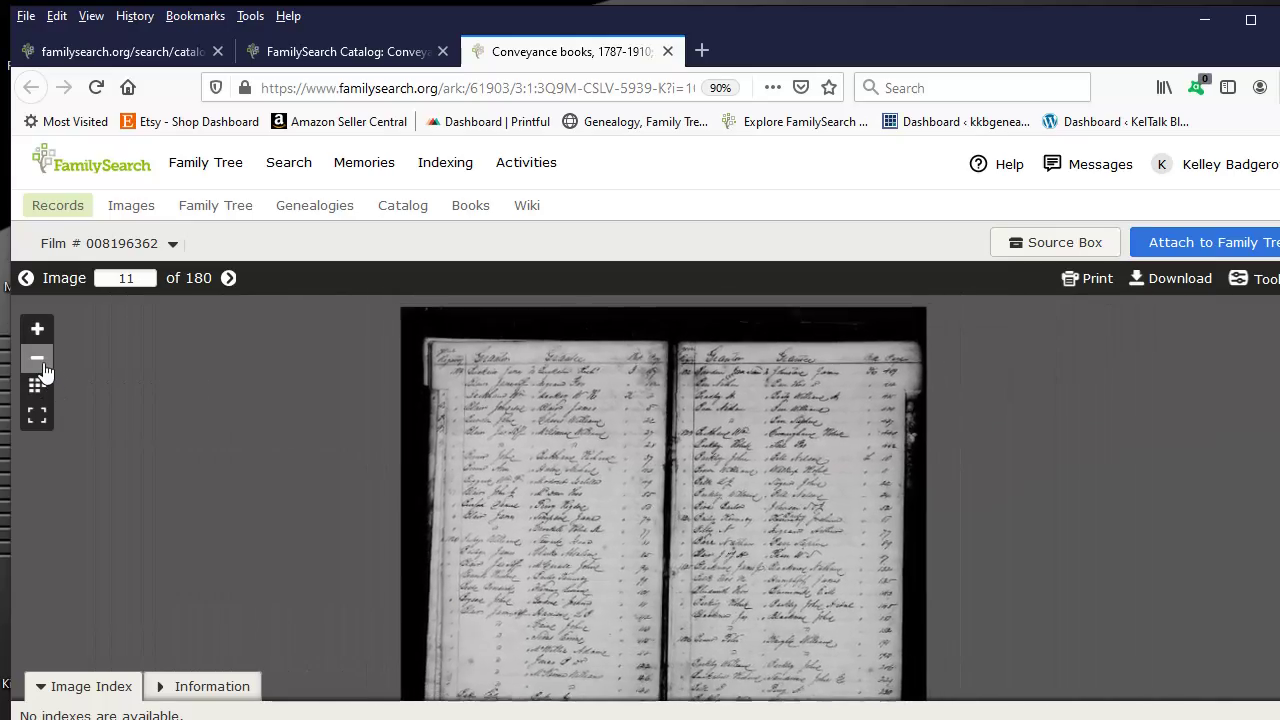
left_click(36, 336)
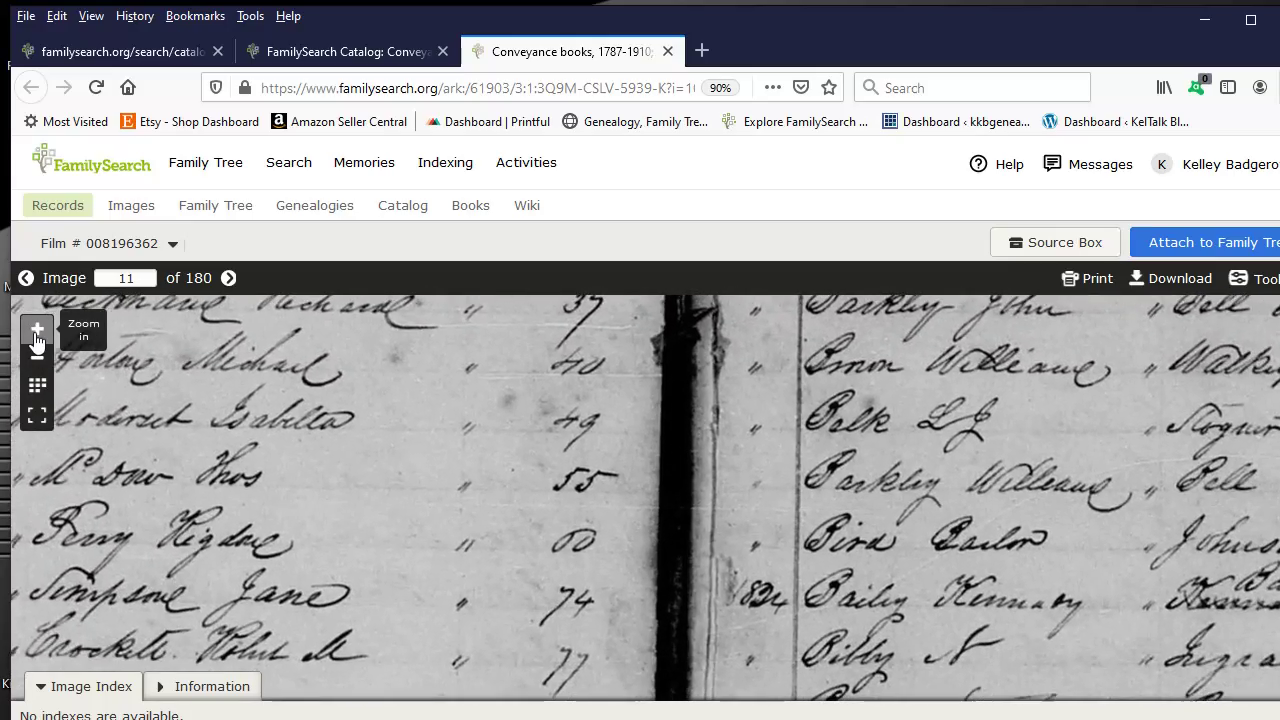
left_click(38, 389)
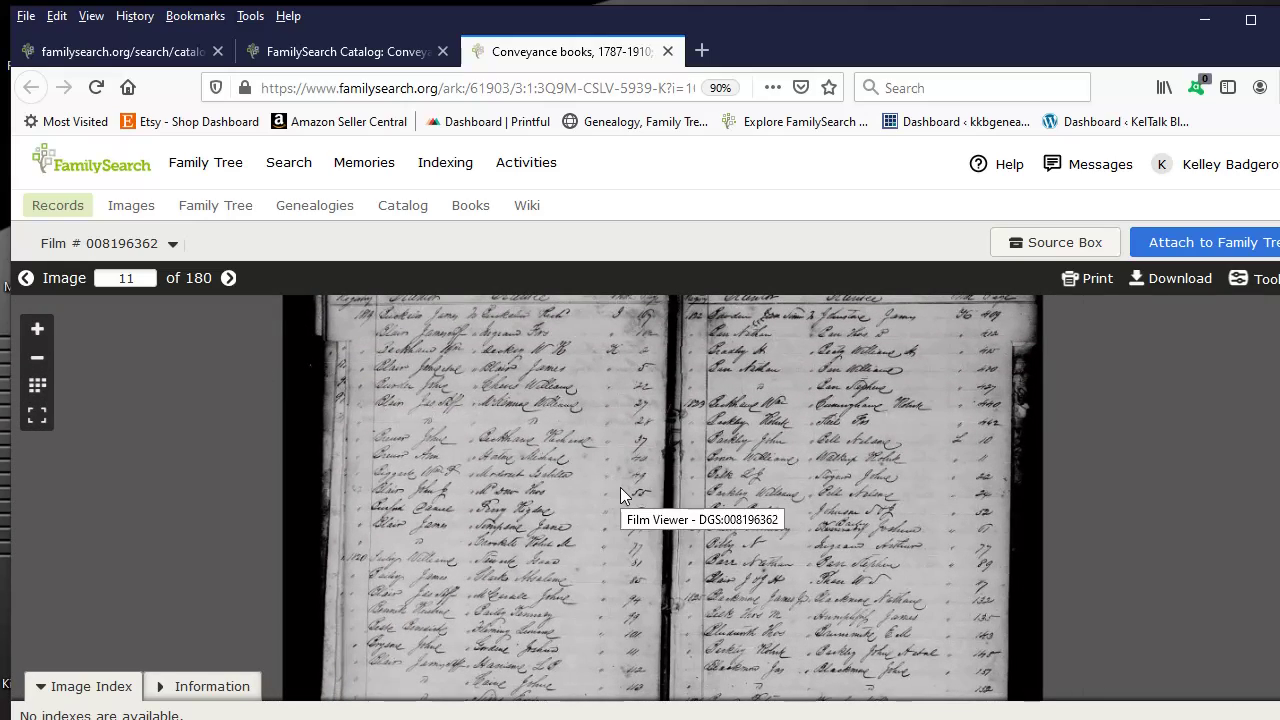
Zoom the ledger to fill the viewer's height and pan up and down its middle rows.
scroll(620, 487, "up", 1)
scroll(620, 487, "up", 2)
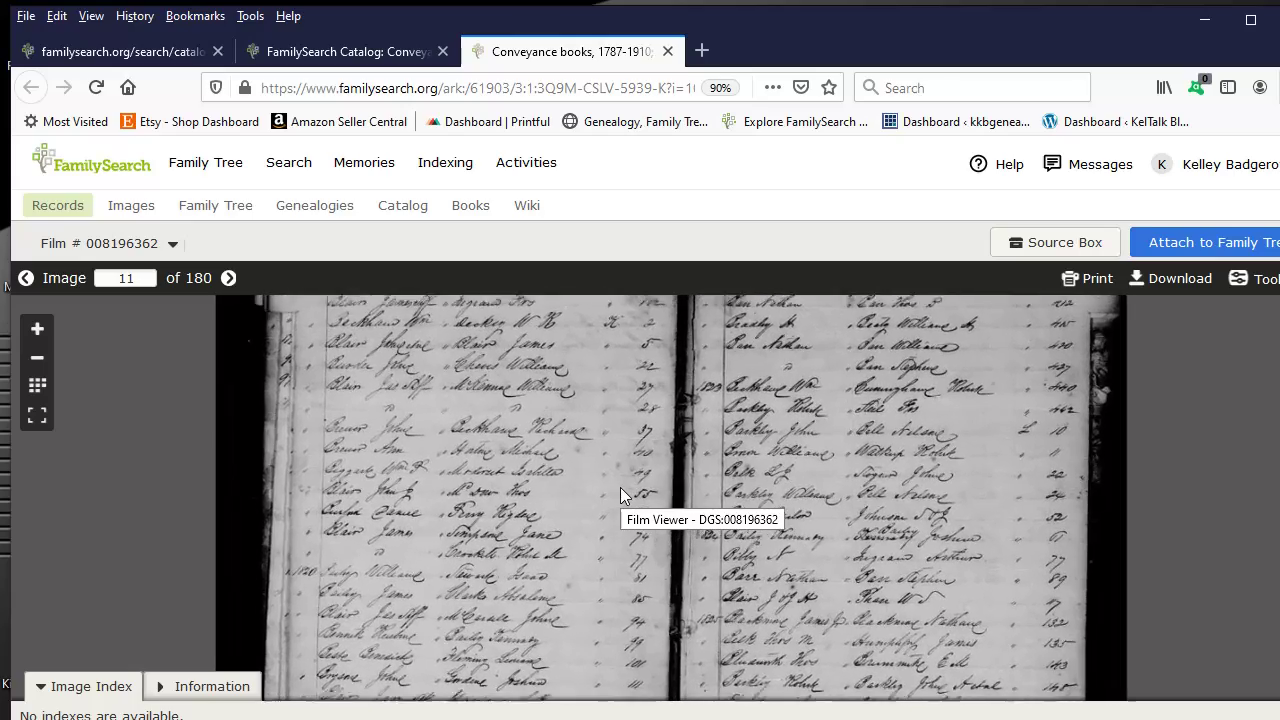
scroll(620, 487, "down", 3)
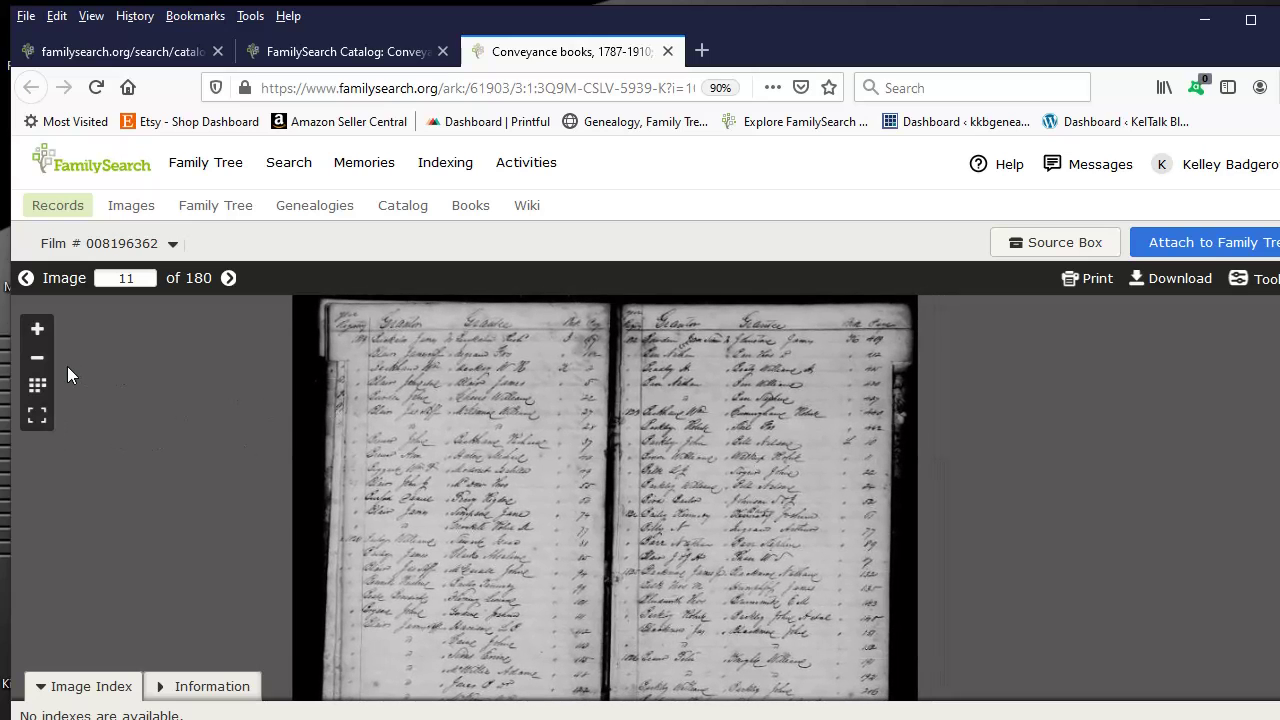
key("Up")
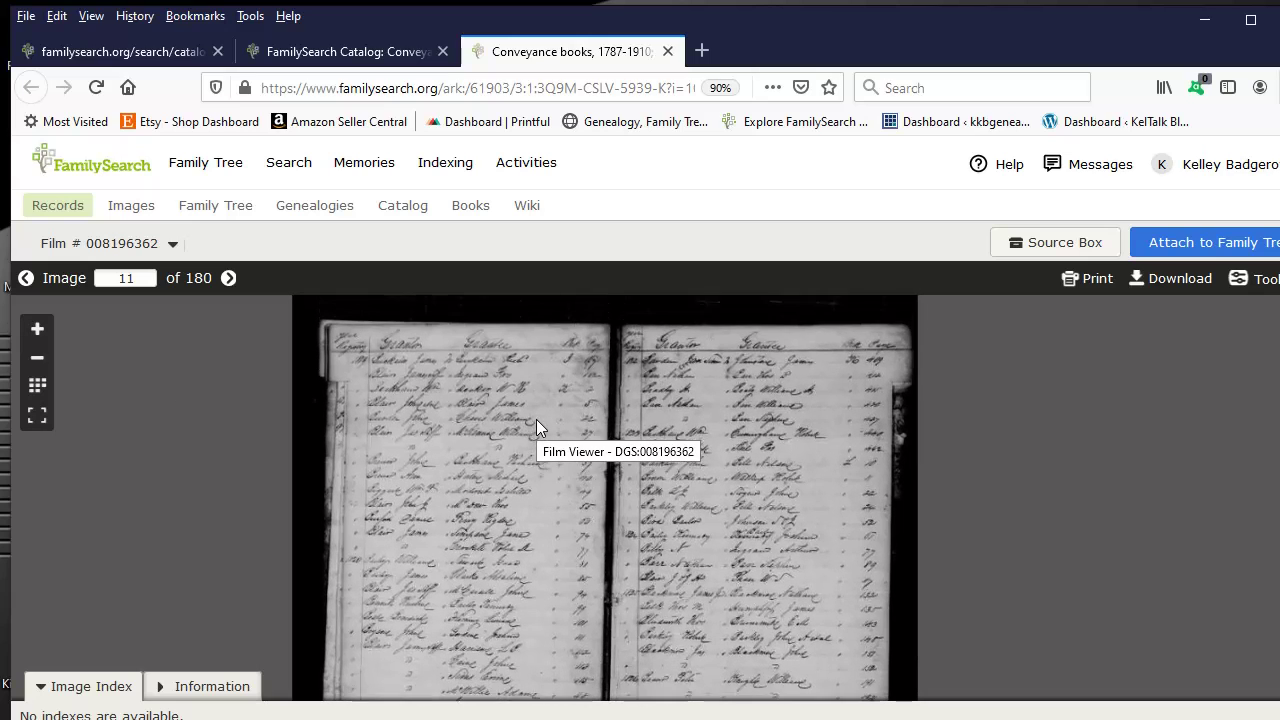
key("Down")
key("Down")
key("Down")
key("Down")
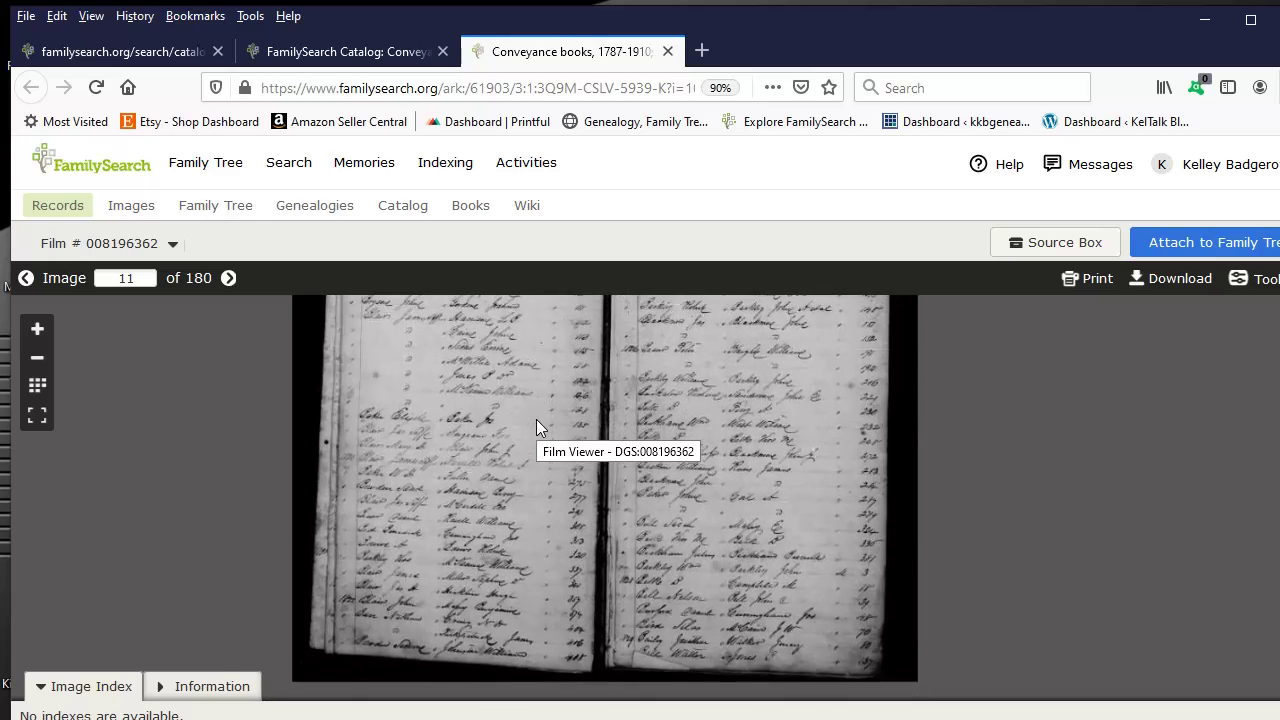
key("Up")
key("Up")
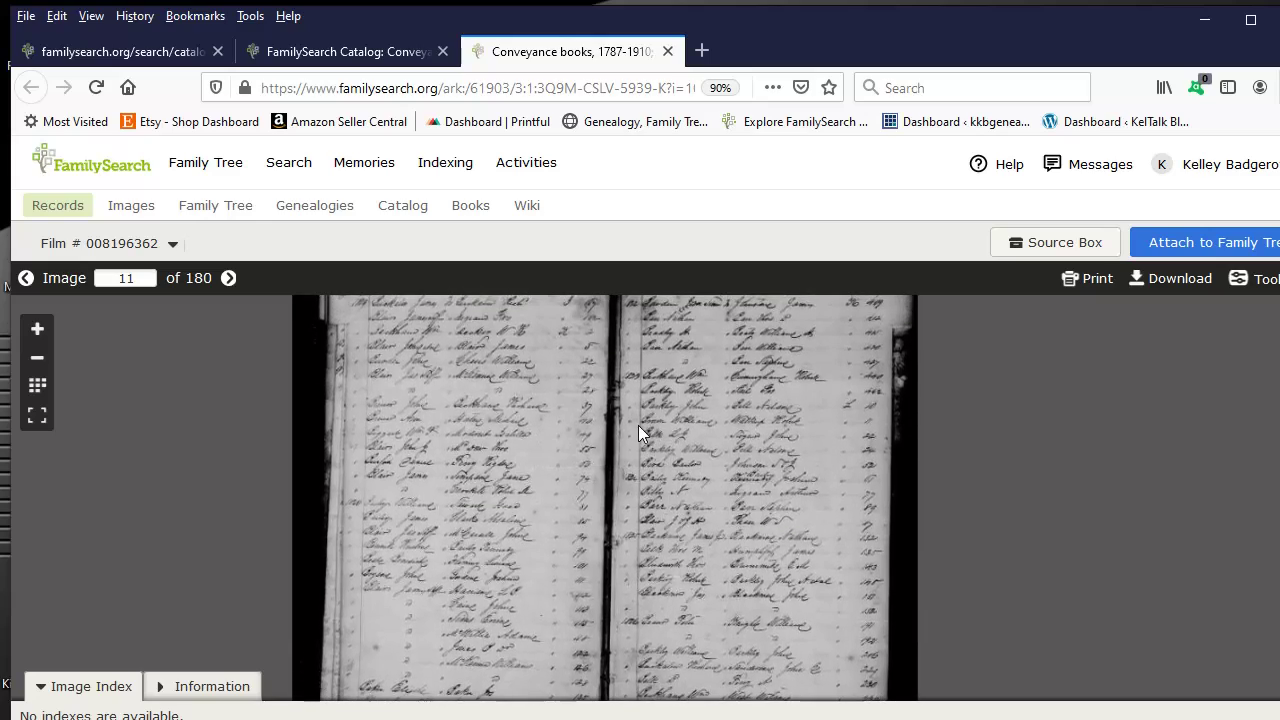
key("Down")
key("Down")
key("Down")
key("Down")
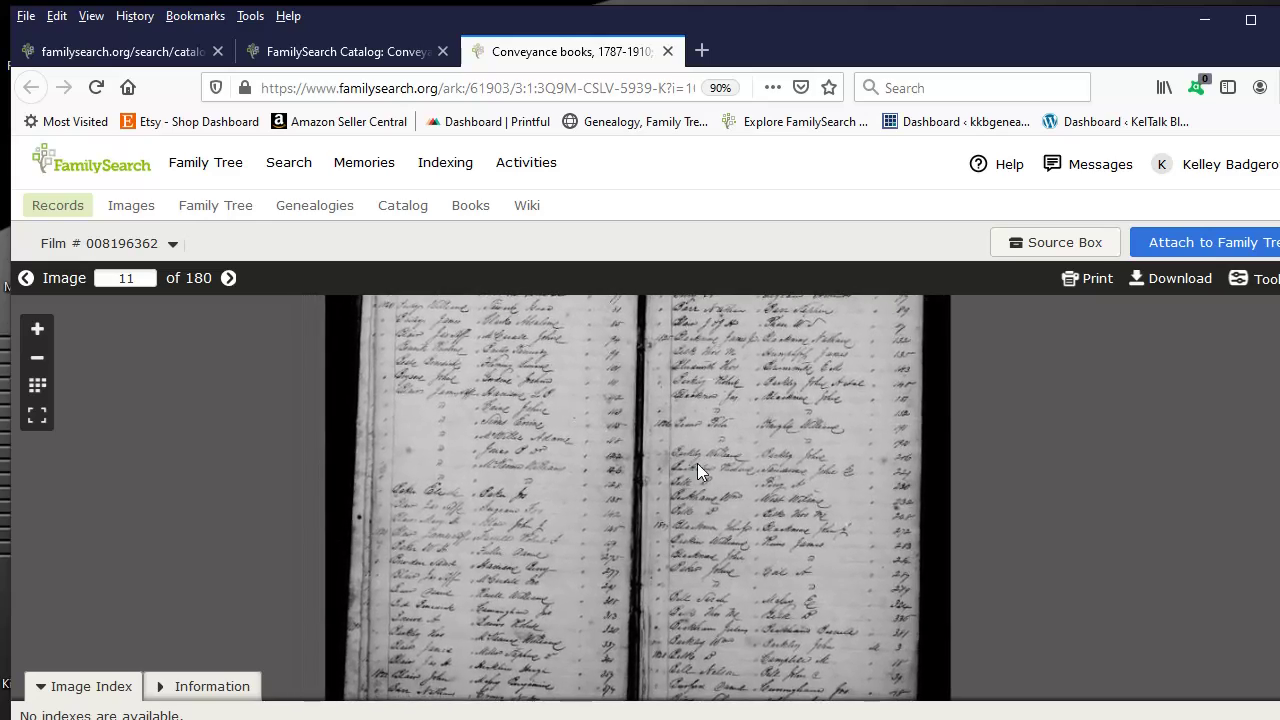
key("Up")
key("Up")
key("Up")
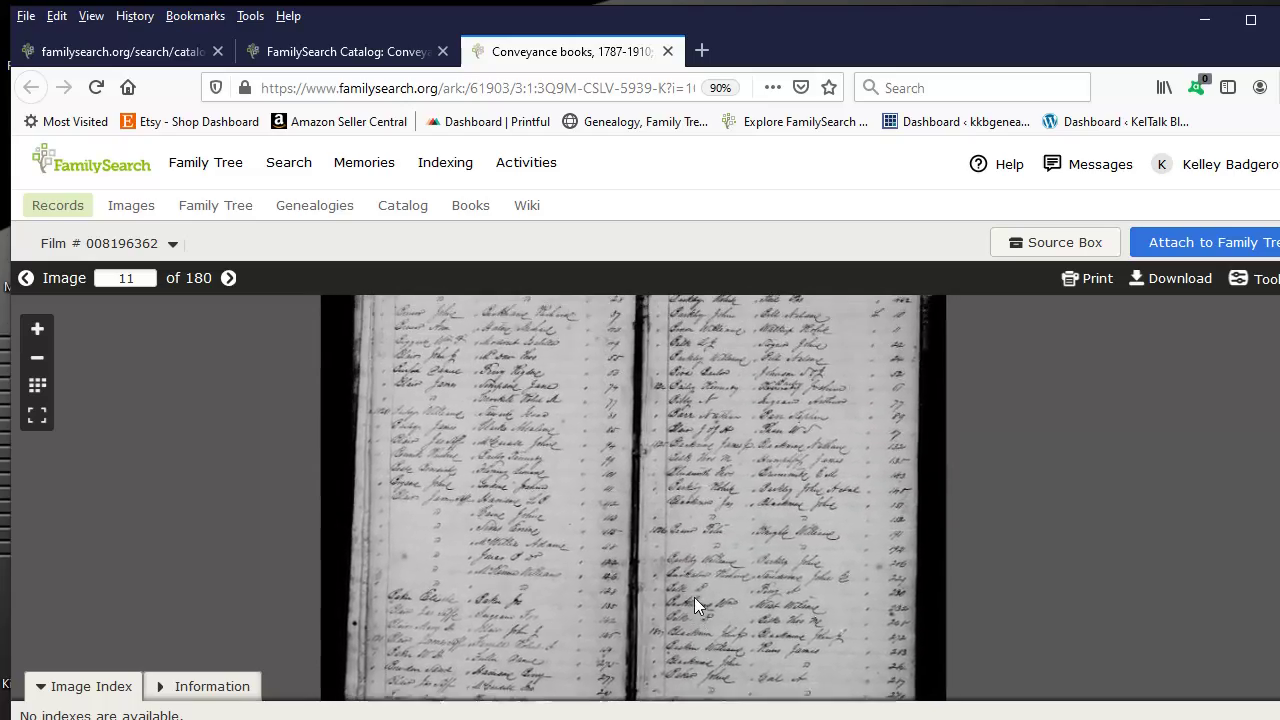